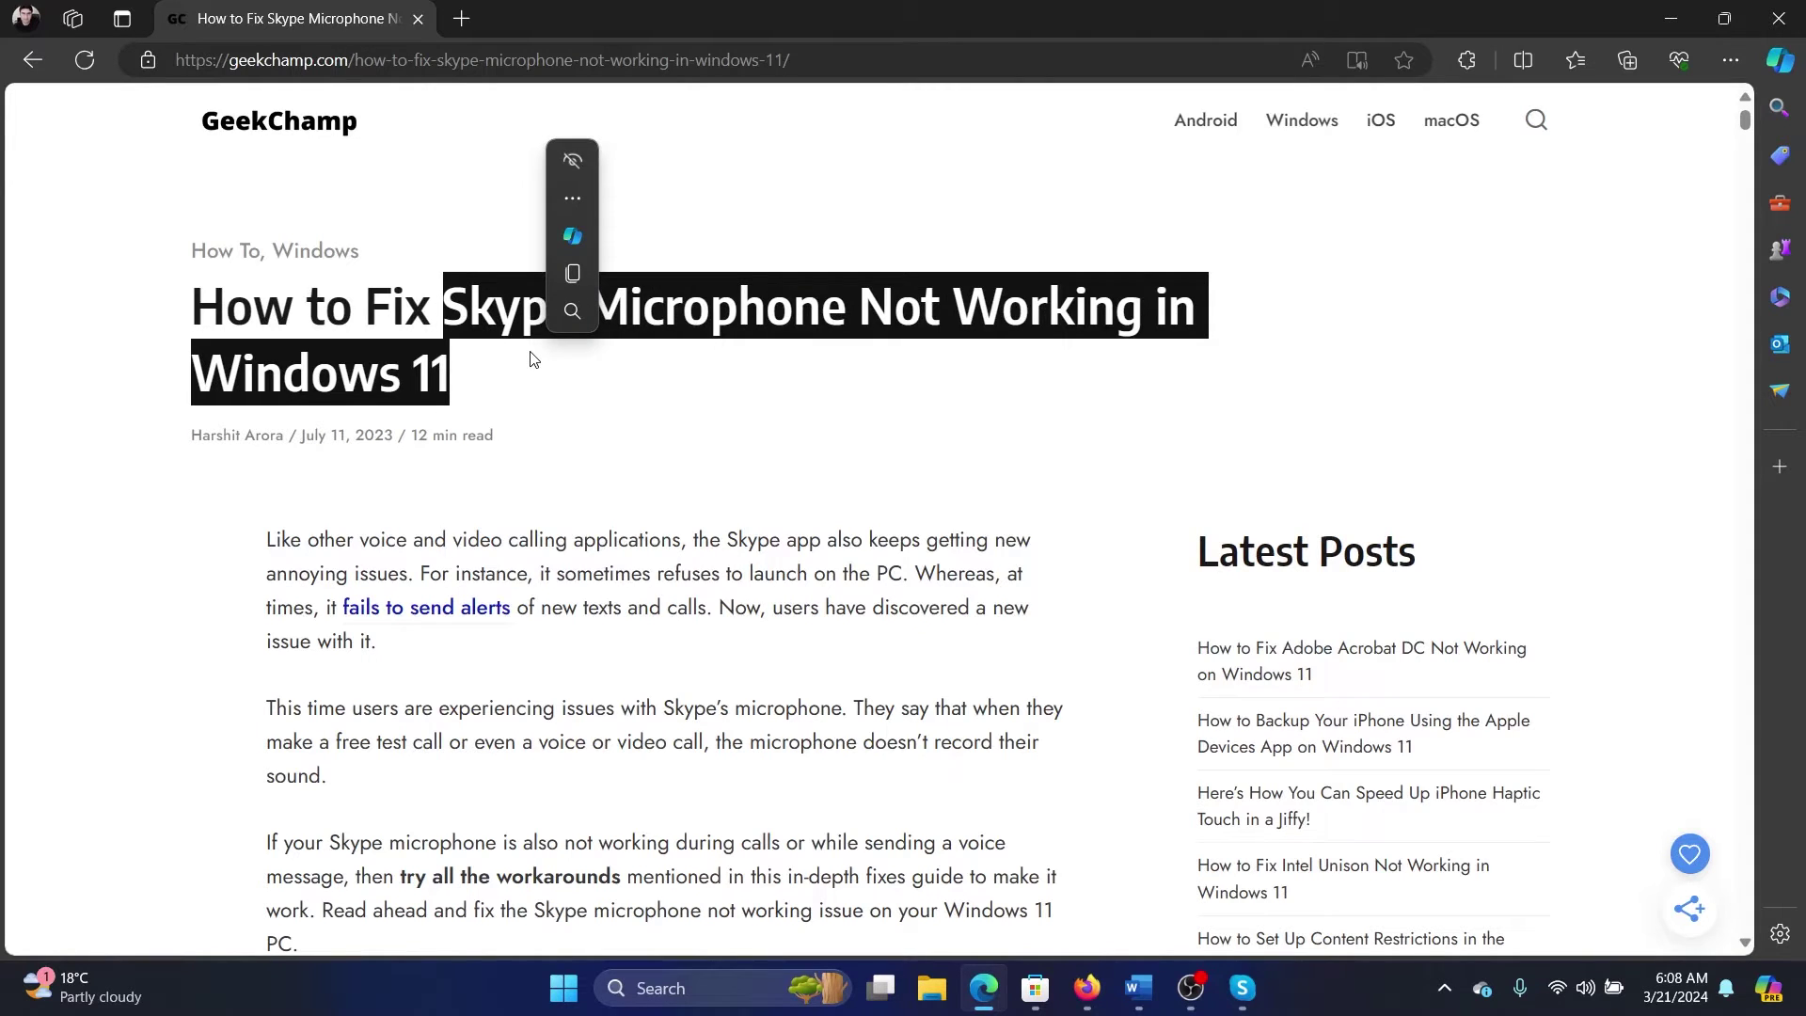
Clear the GeekChamp heading selection and switch to the Word checklist of microphone fixes
left_click(592, 424)
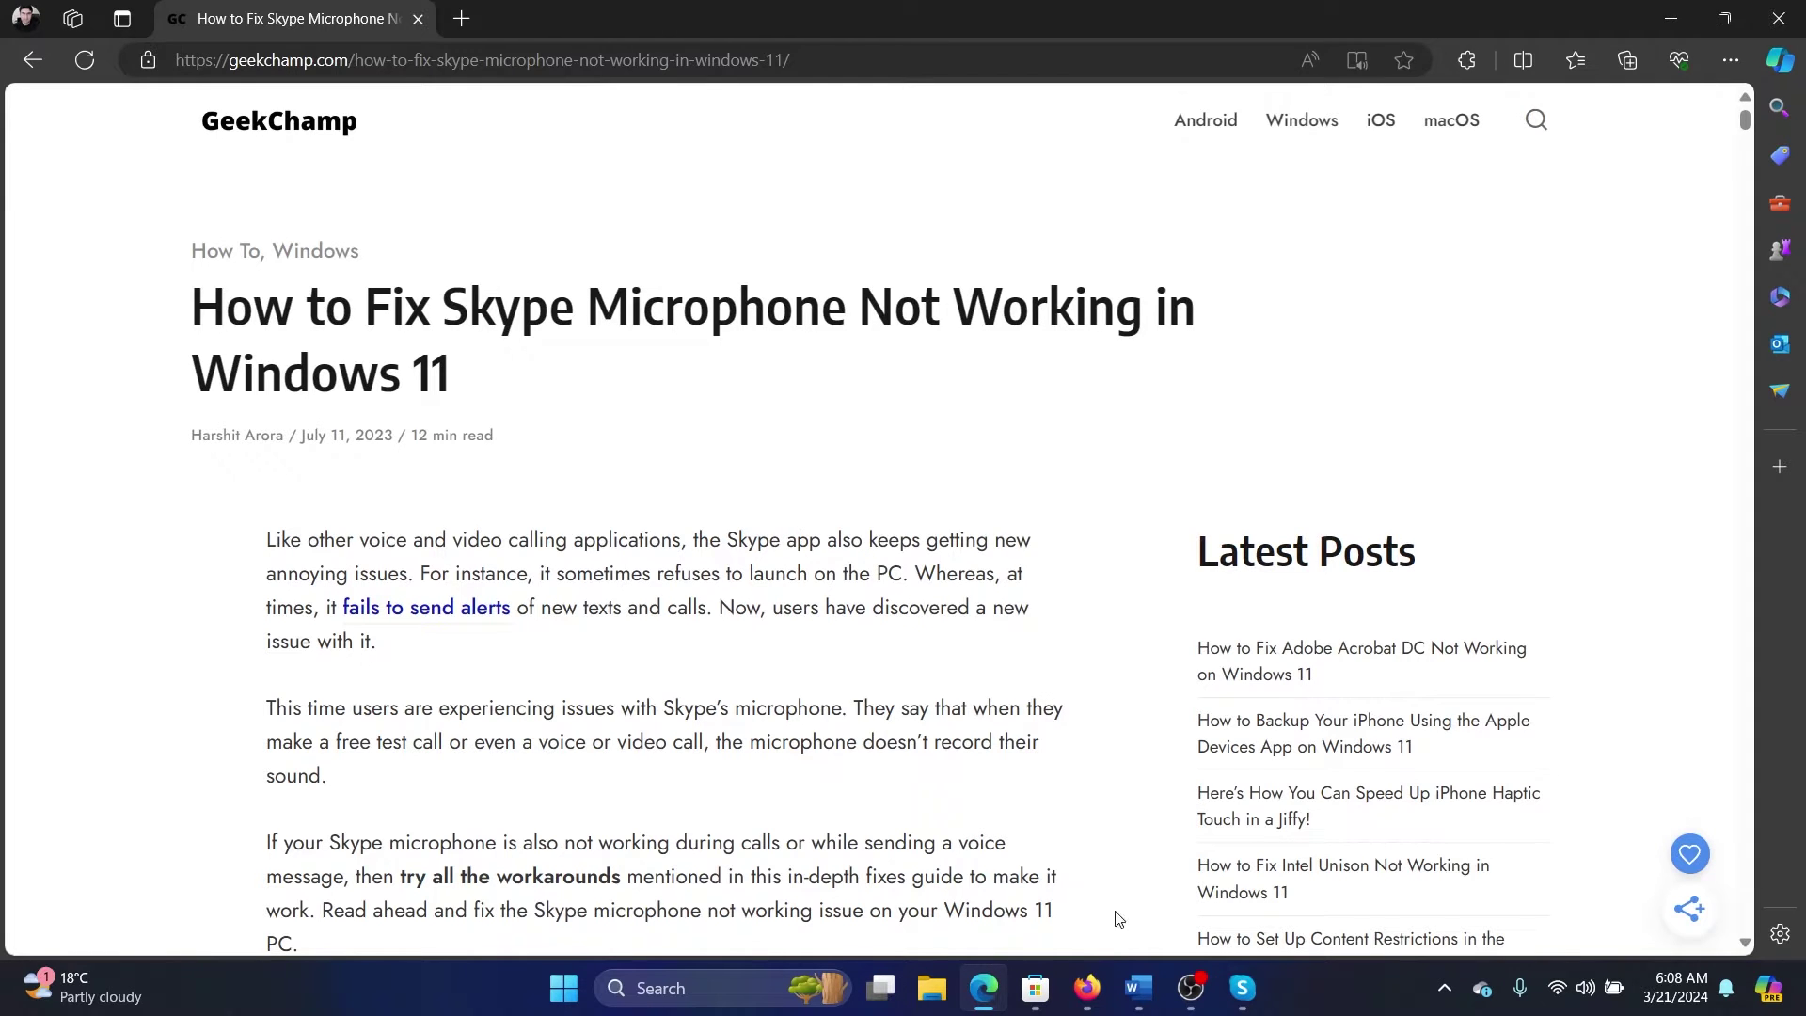
left_click(1137, 989)
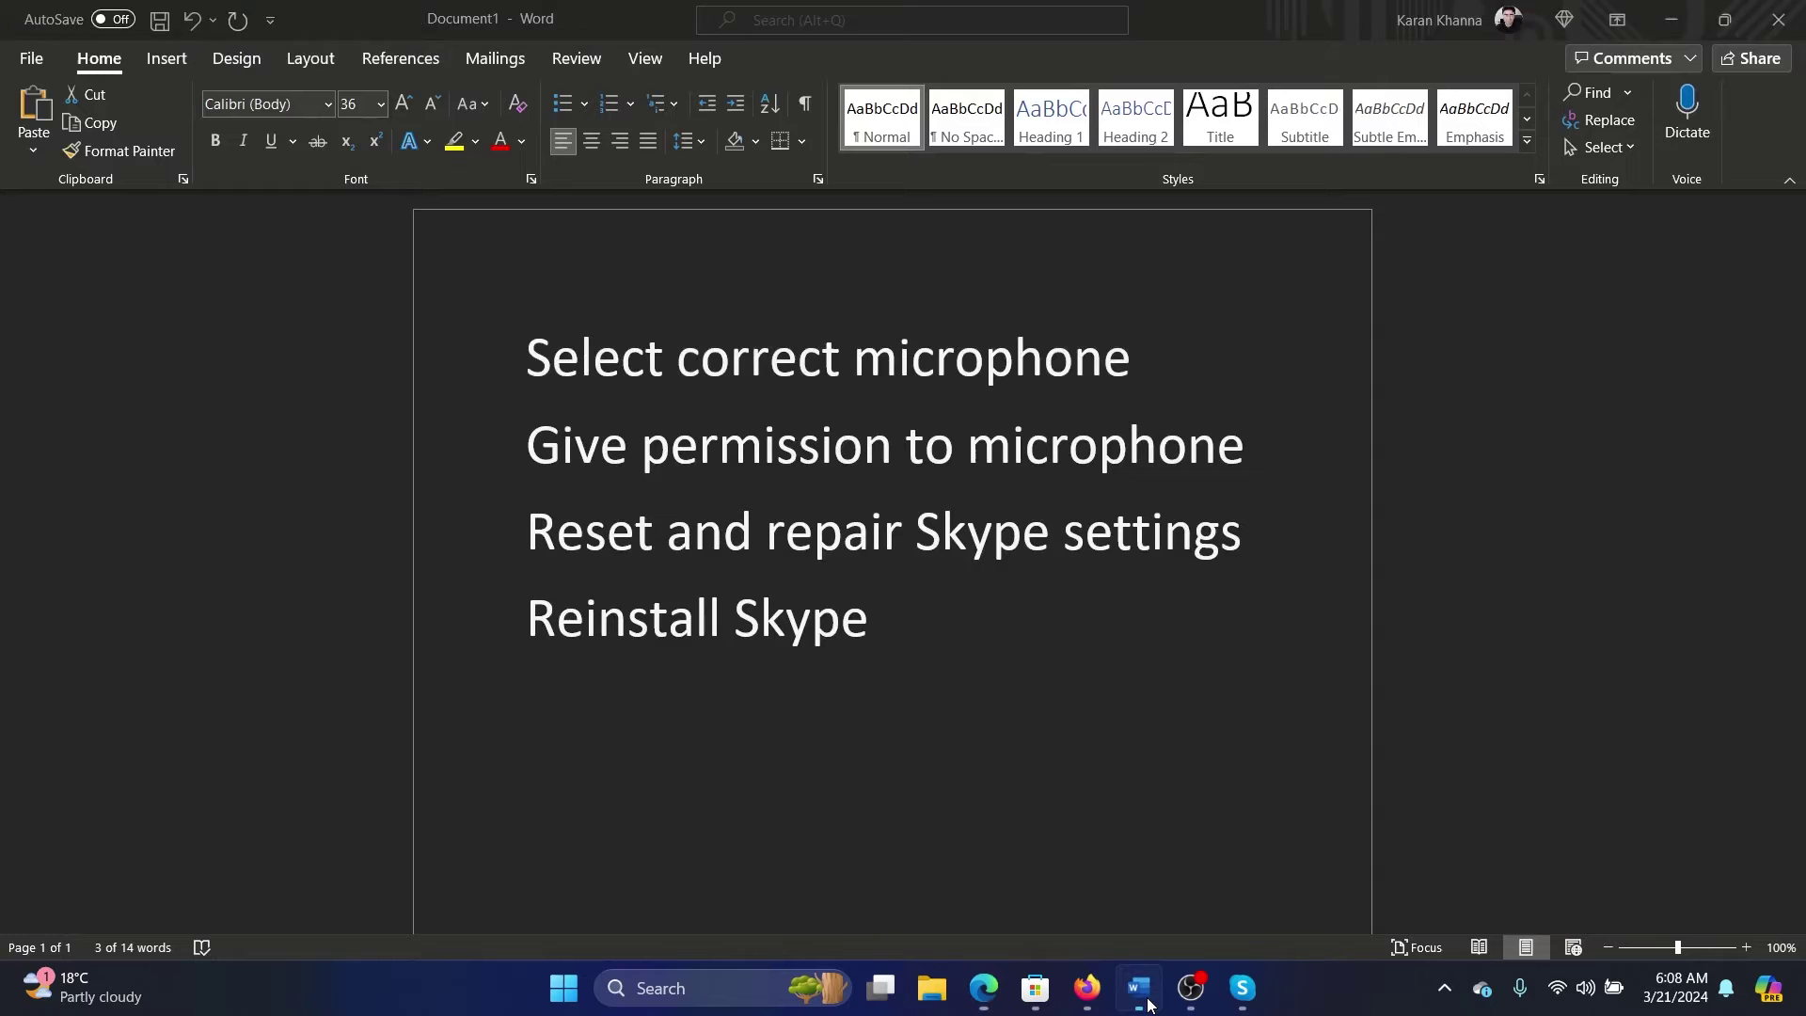
Bring up Skype and go to its Audio & Video settings
left_click(730, 374)
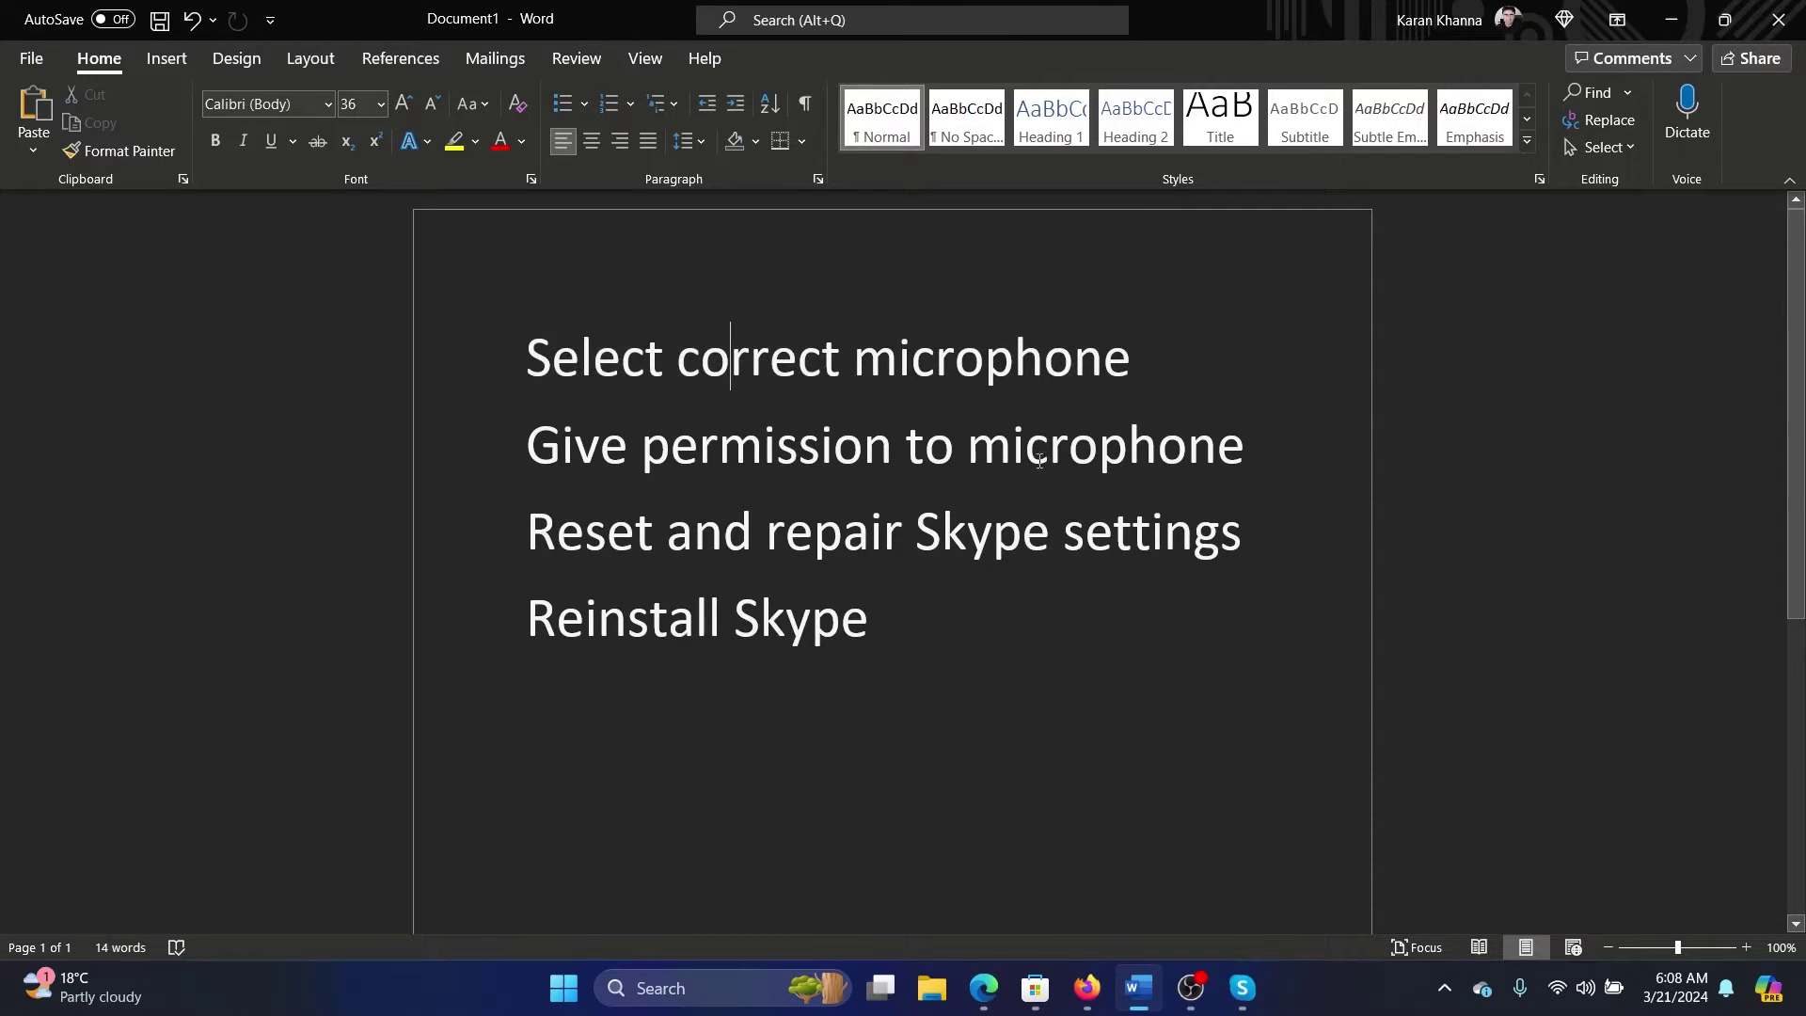
left_click(1241, 987)
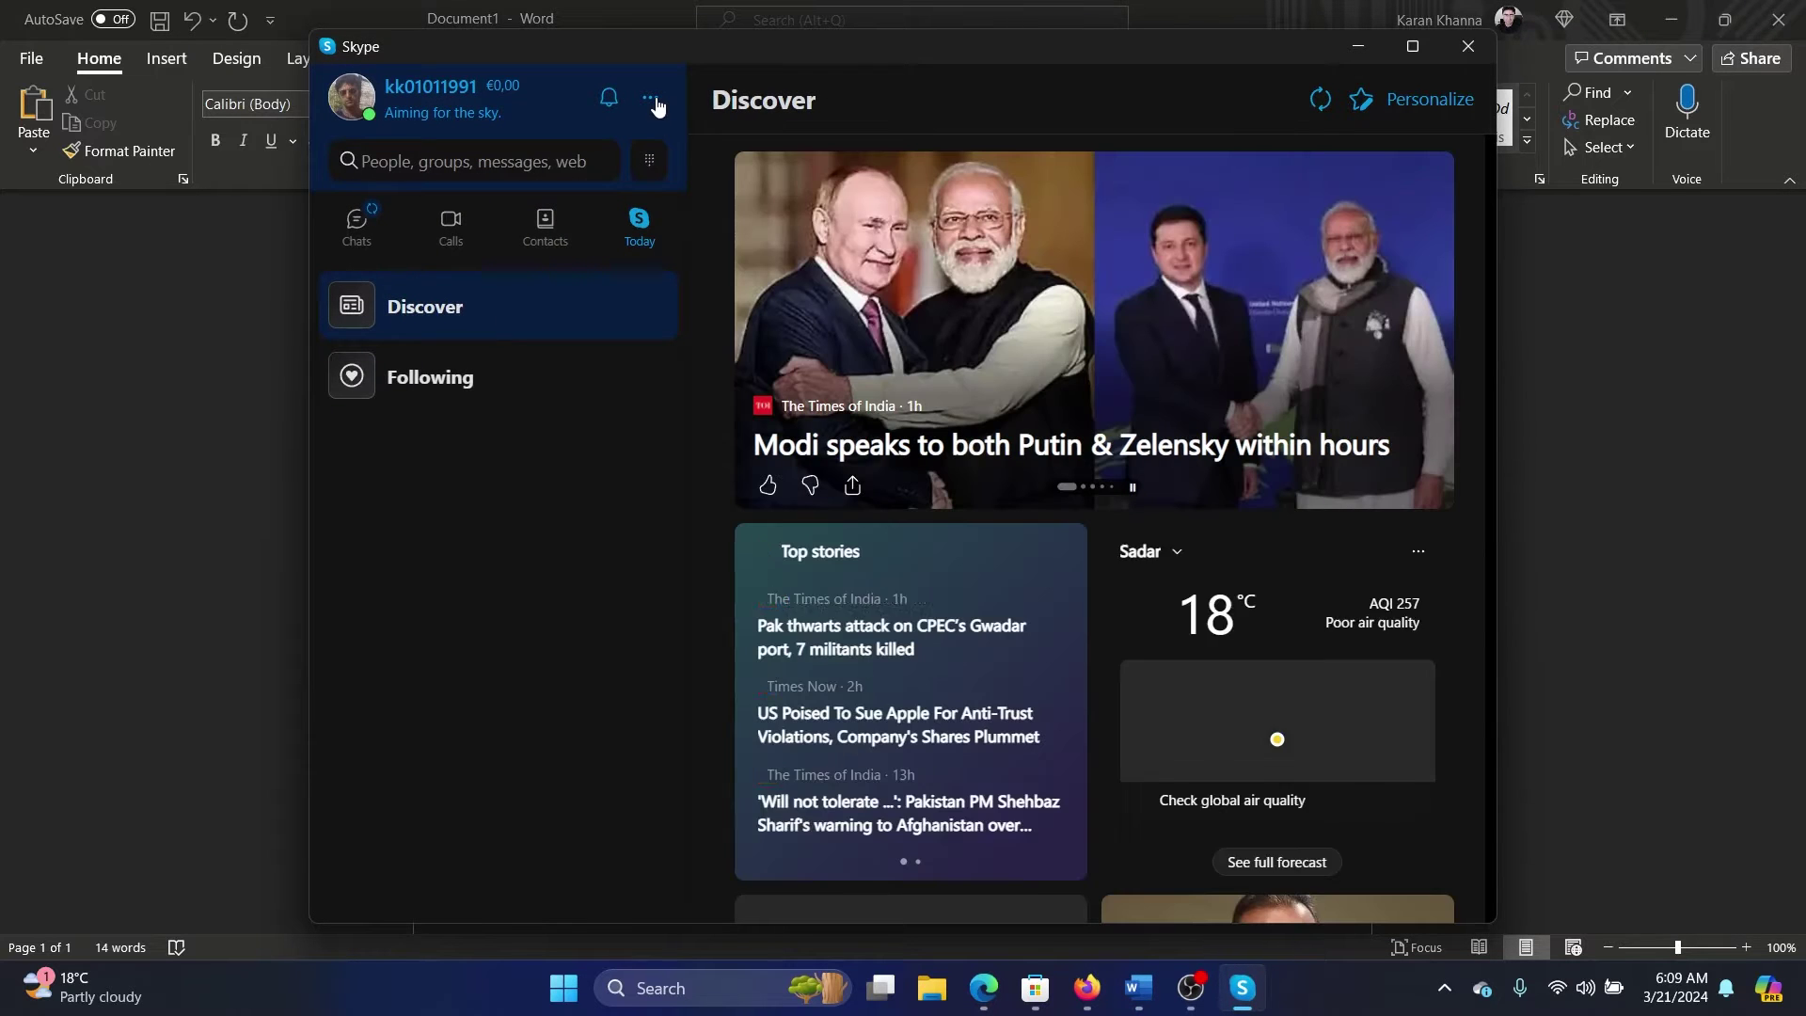
left_click(652, 102)
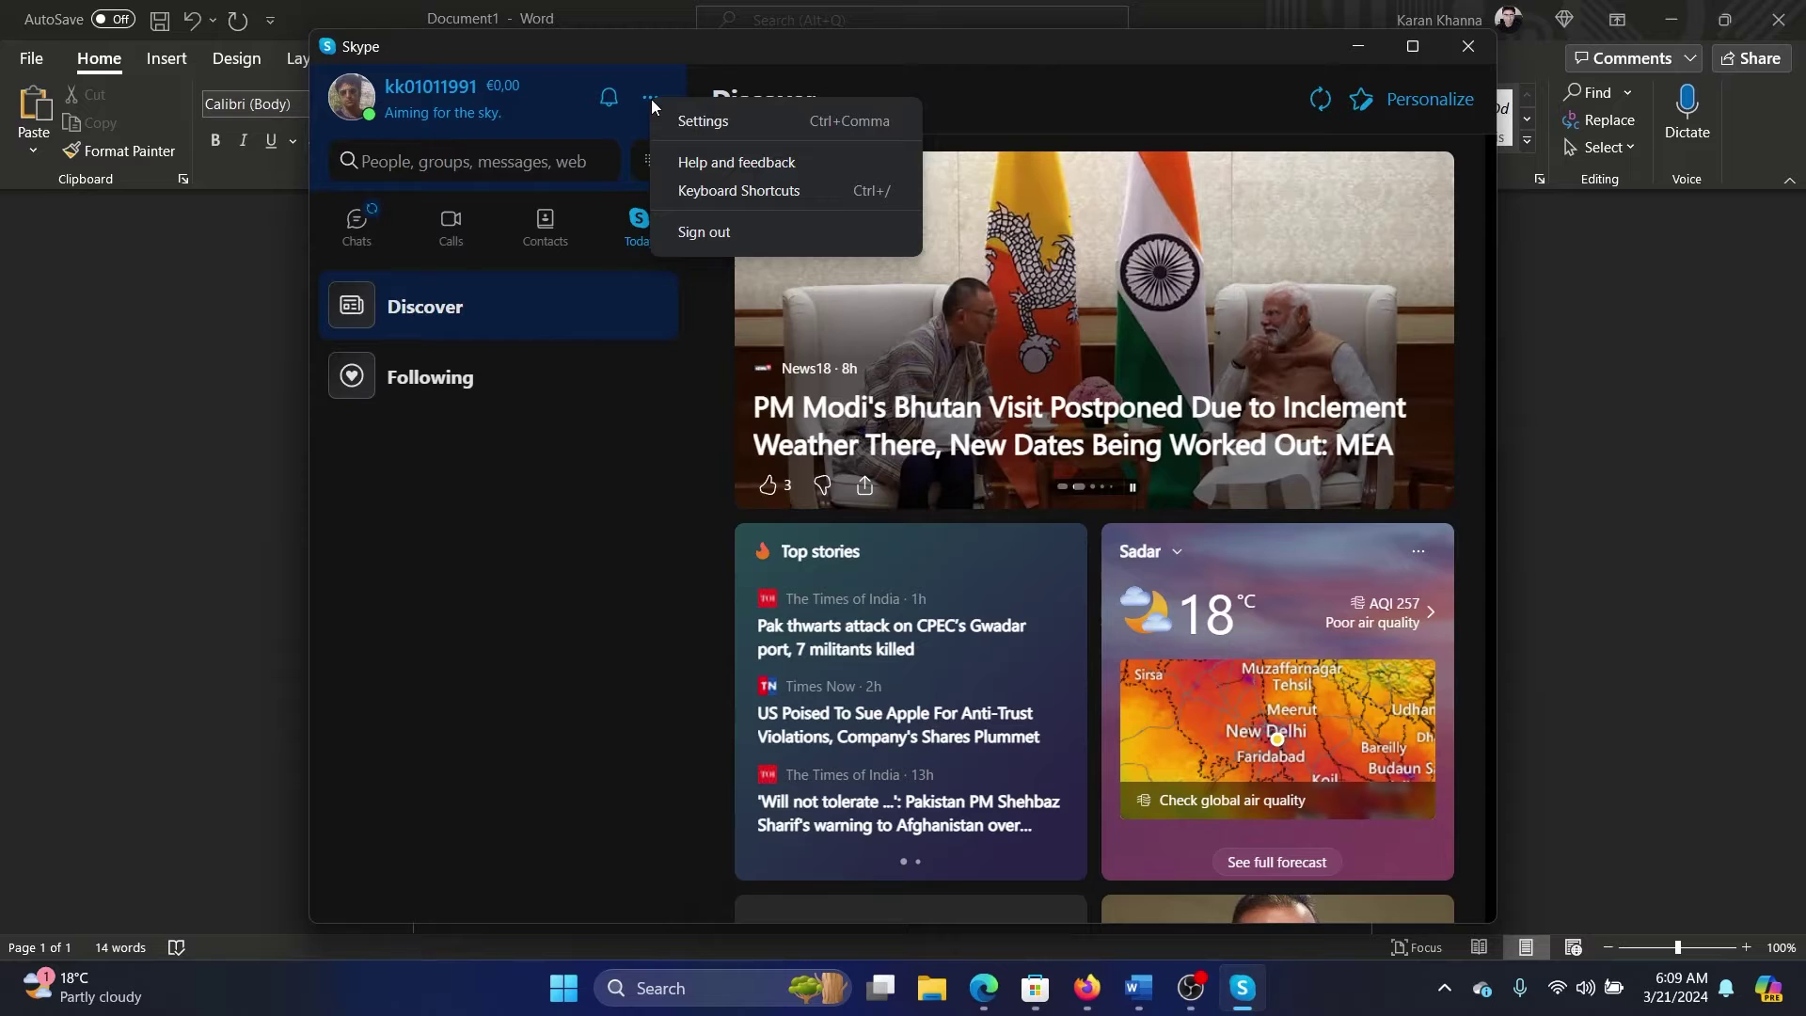
left_click(701, 120)
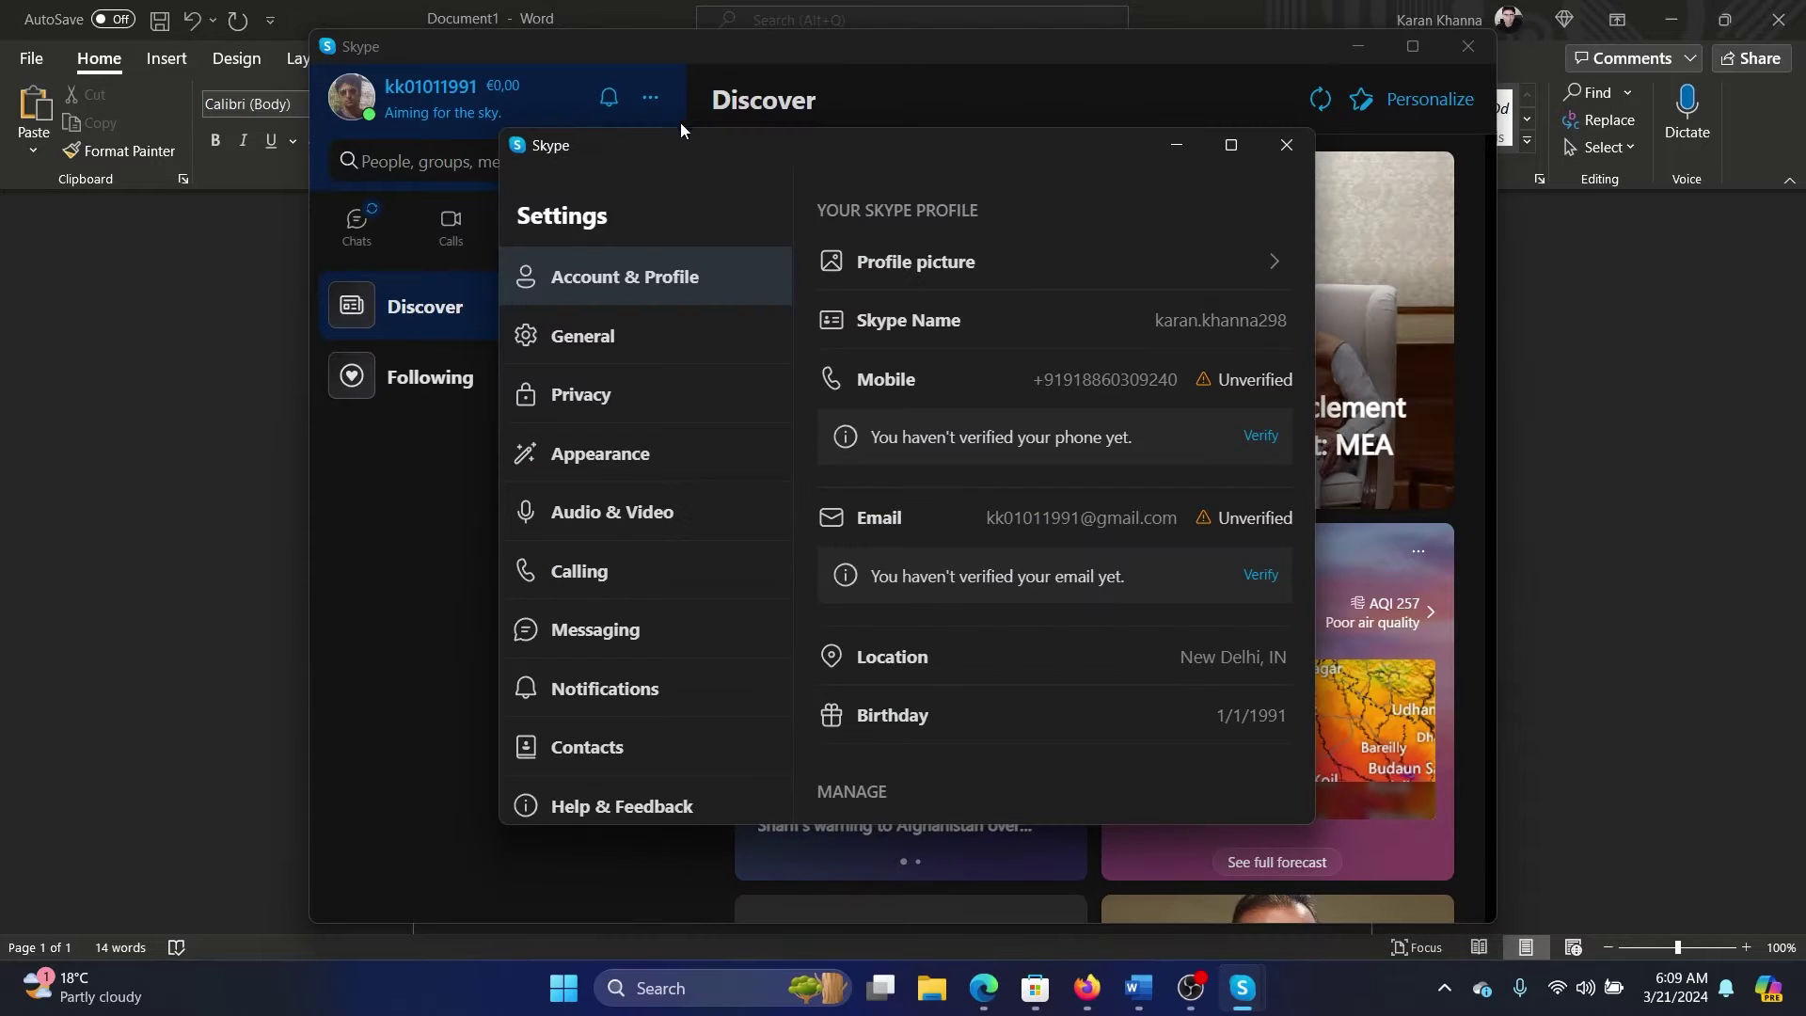
left_click(598, 513)
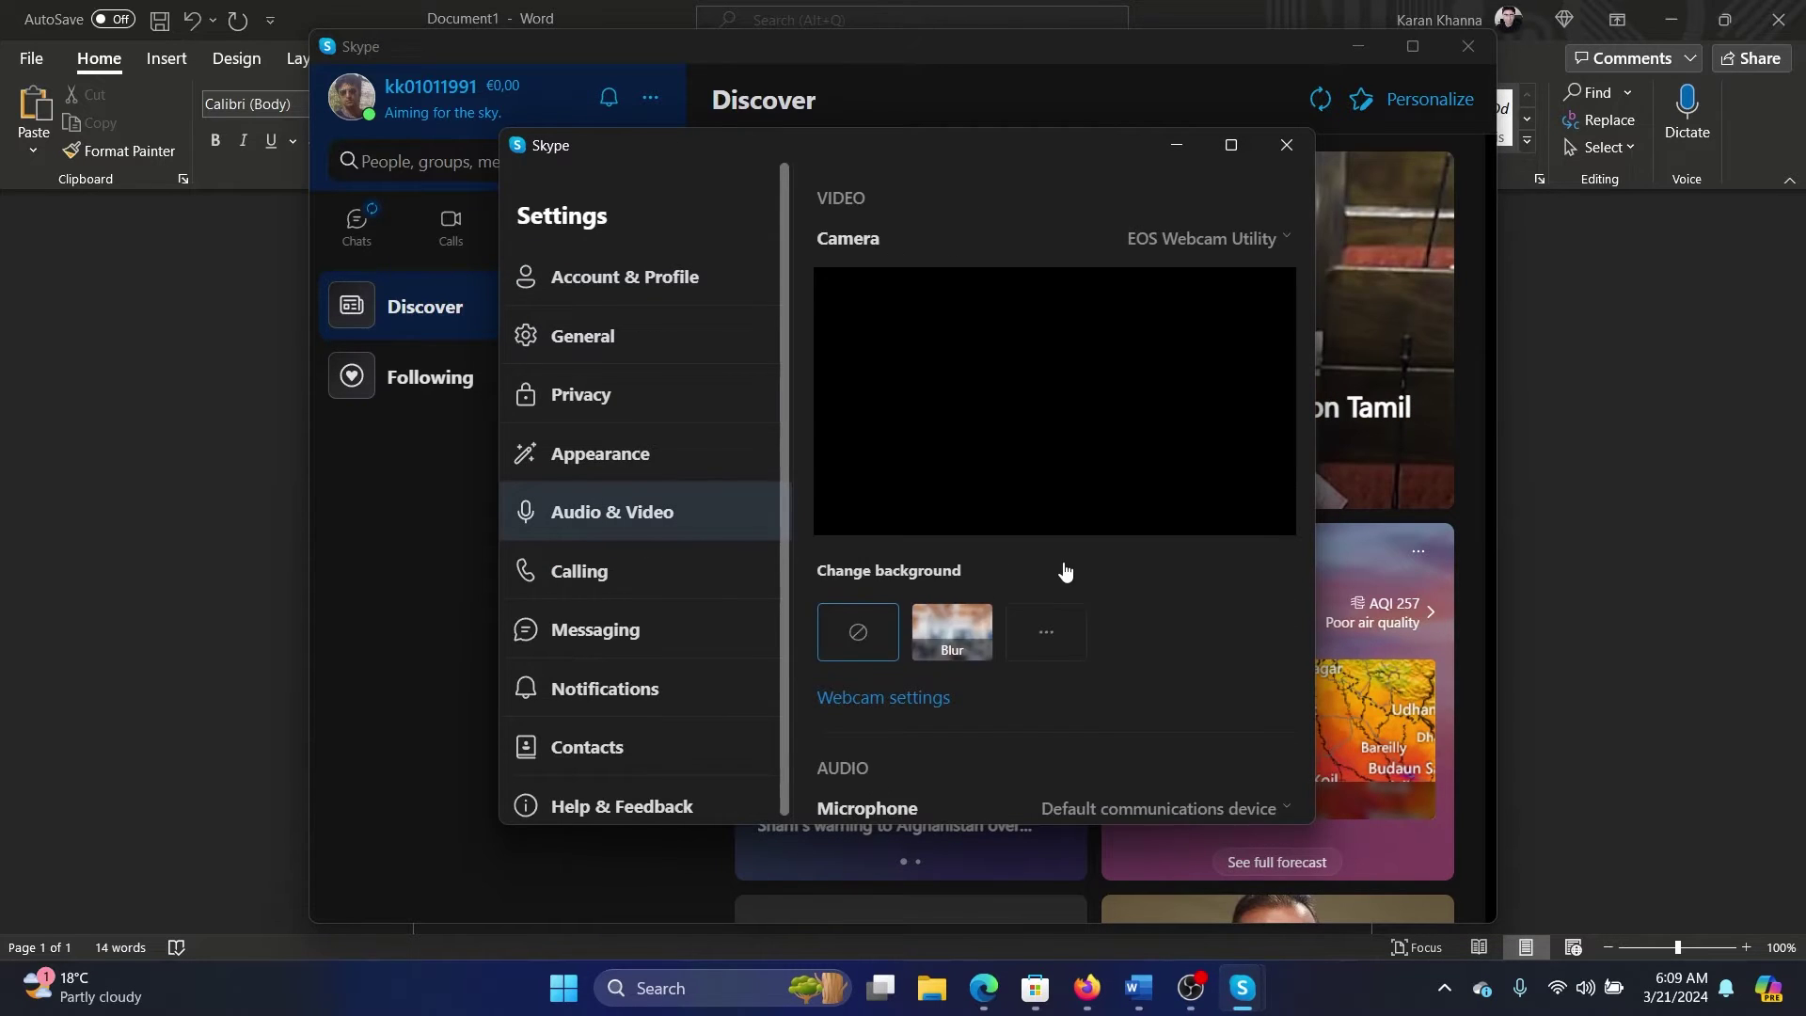
scroll(1066, 572, "down", 4)
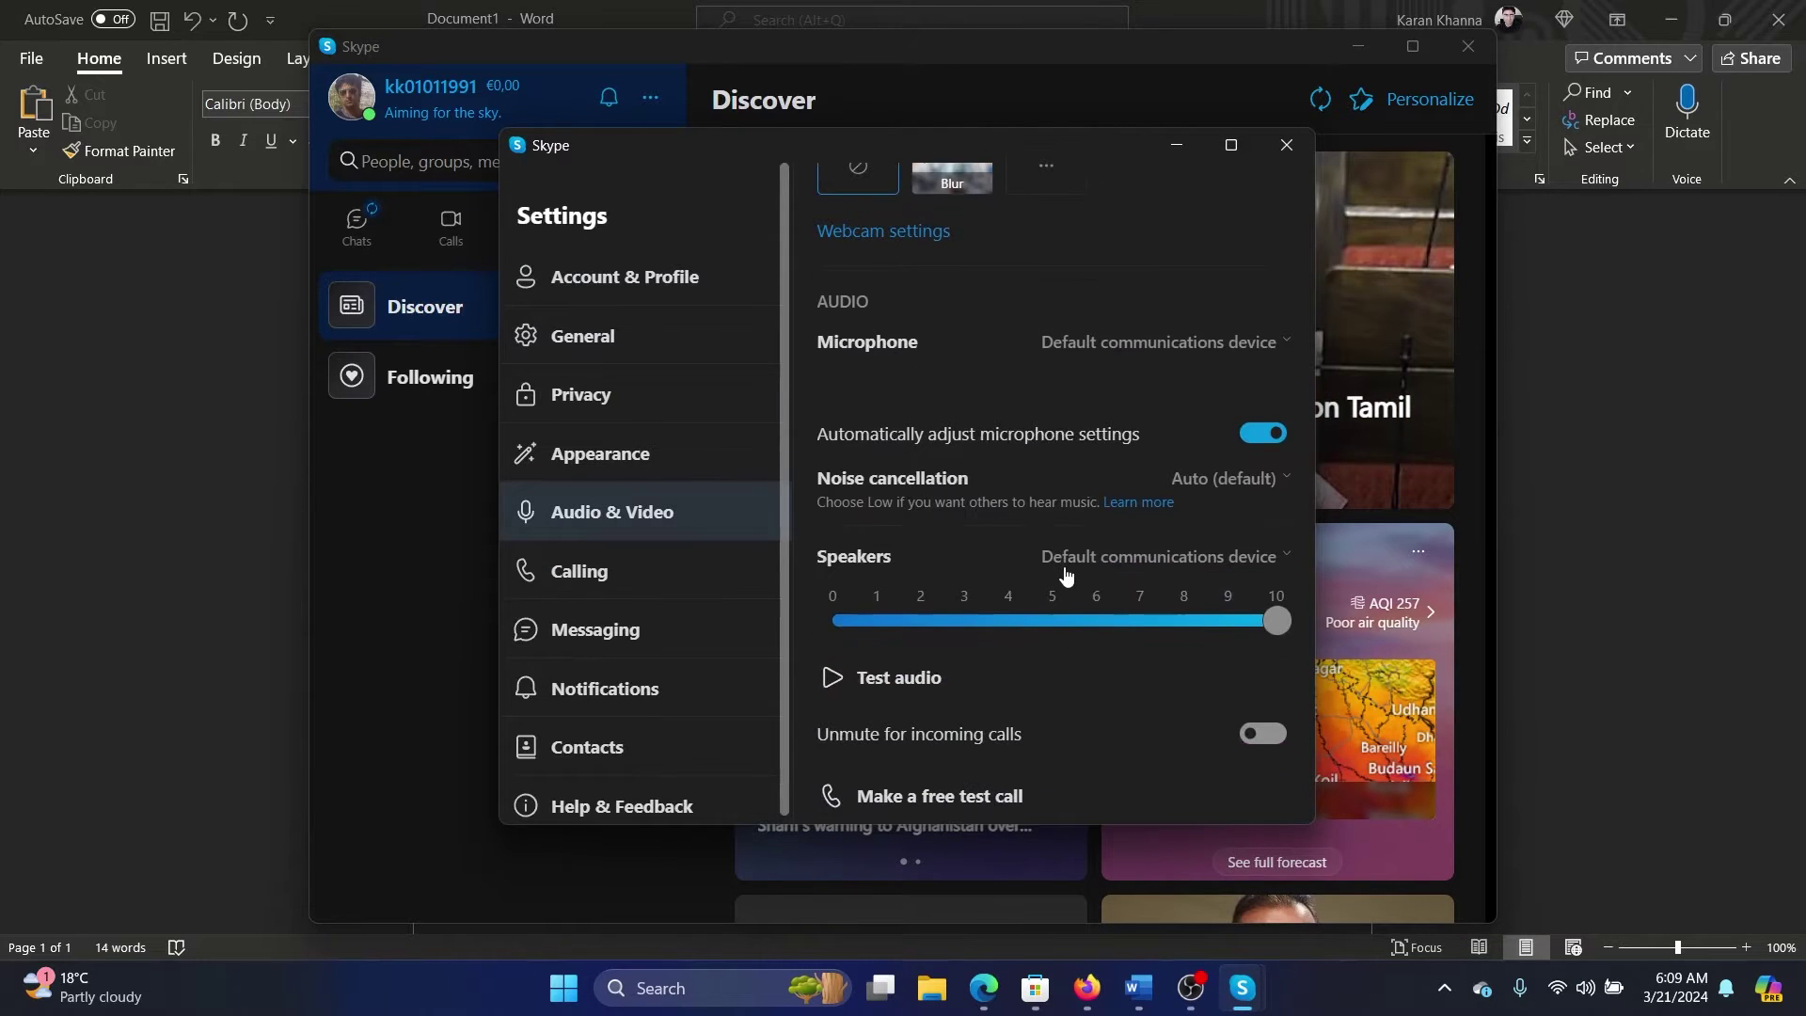
Choose USB Condenser Microphone as Skype's microphone, then close Settings and Skype
left_click(1184, 343)
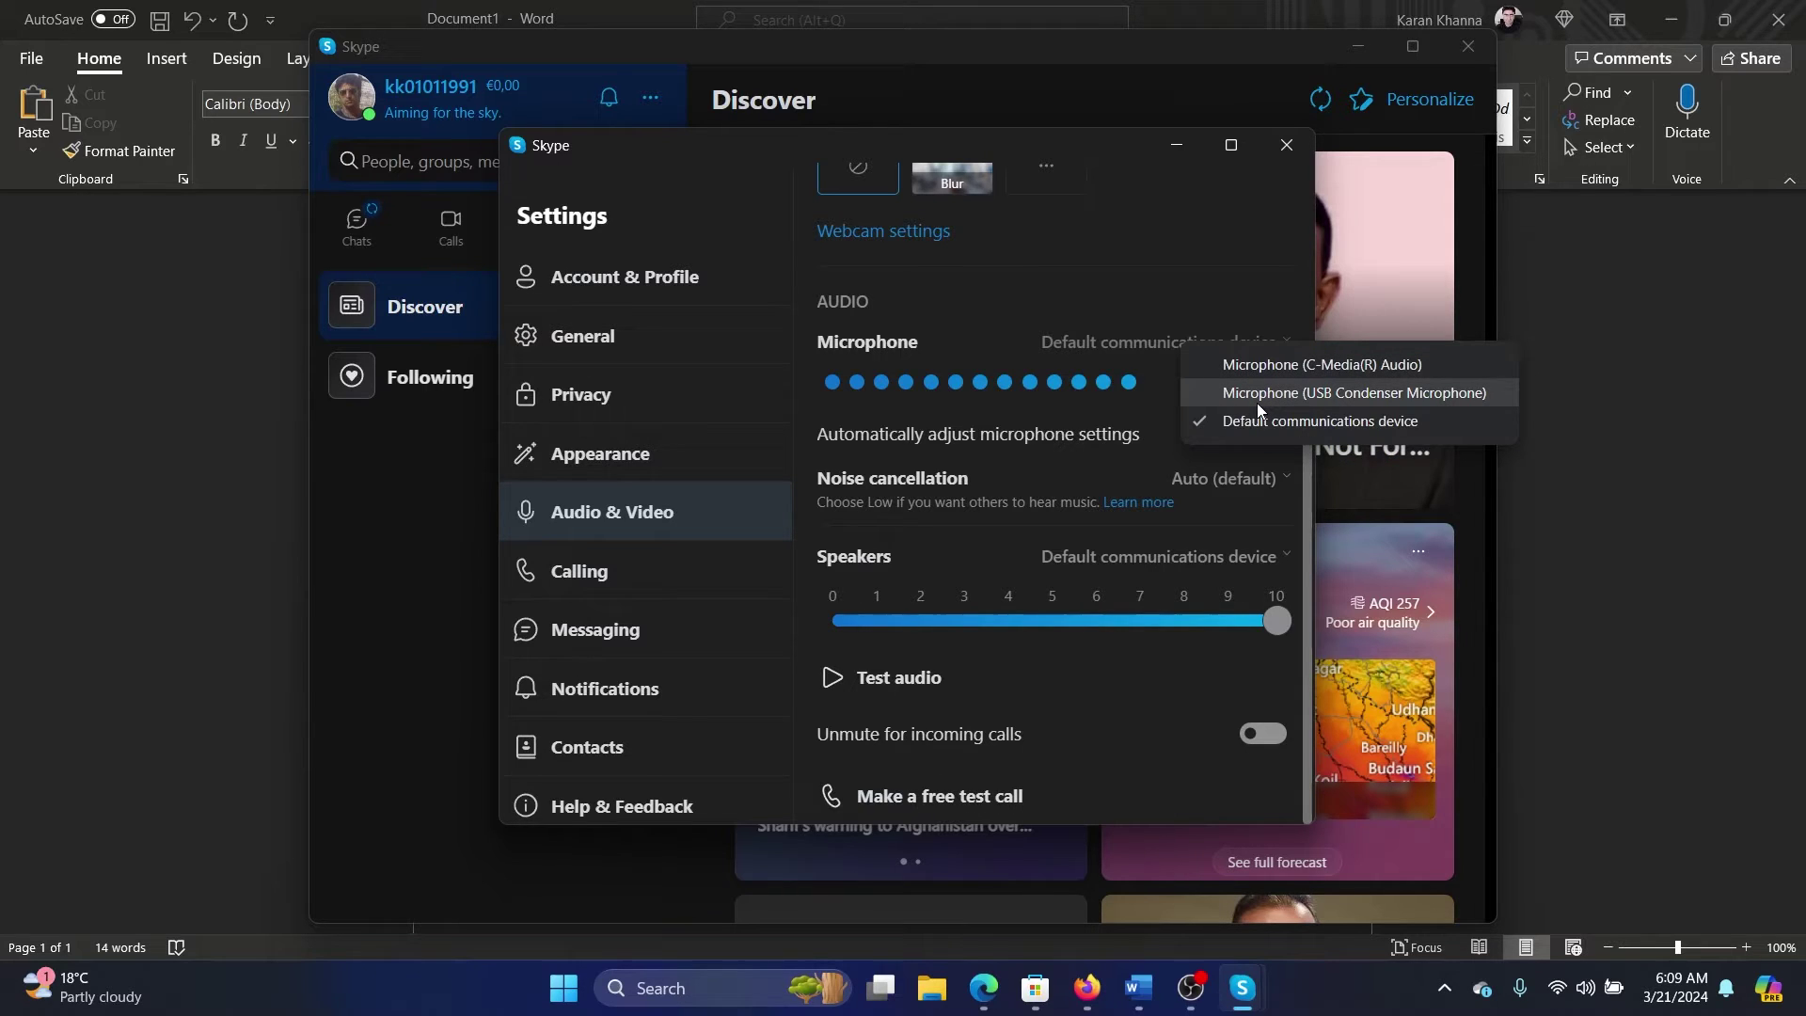
left_click(1257, 402)
left_click(1286, 145)
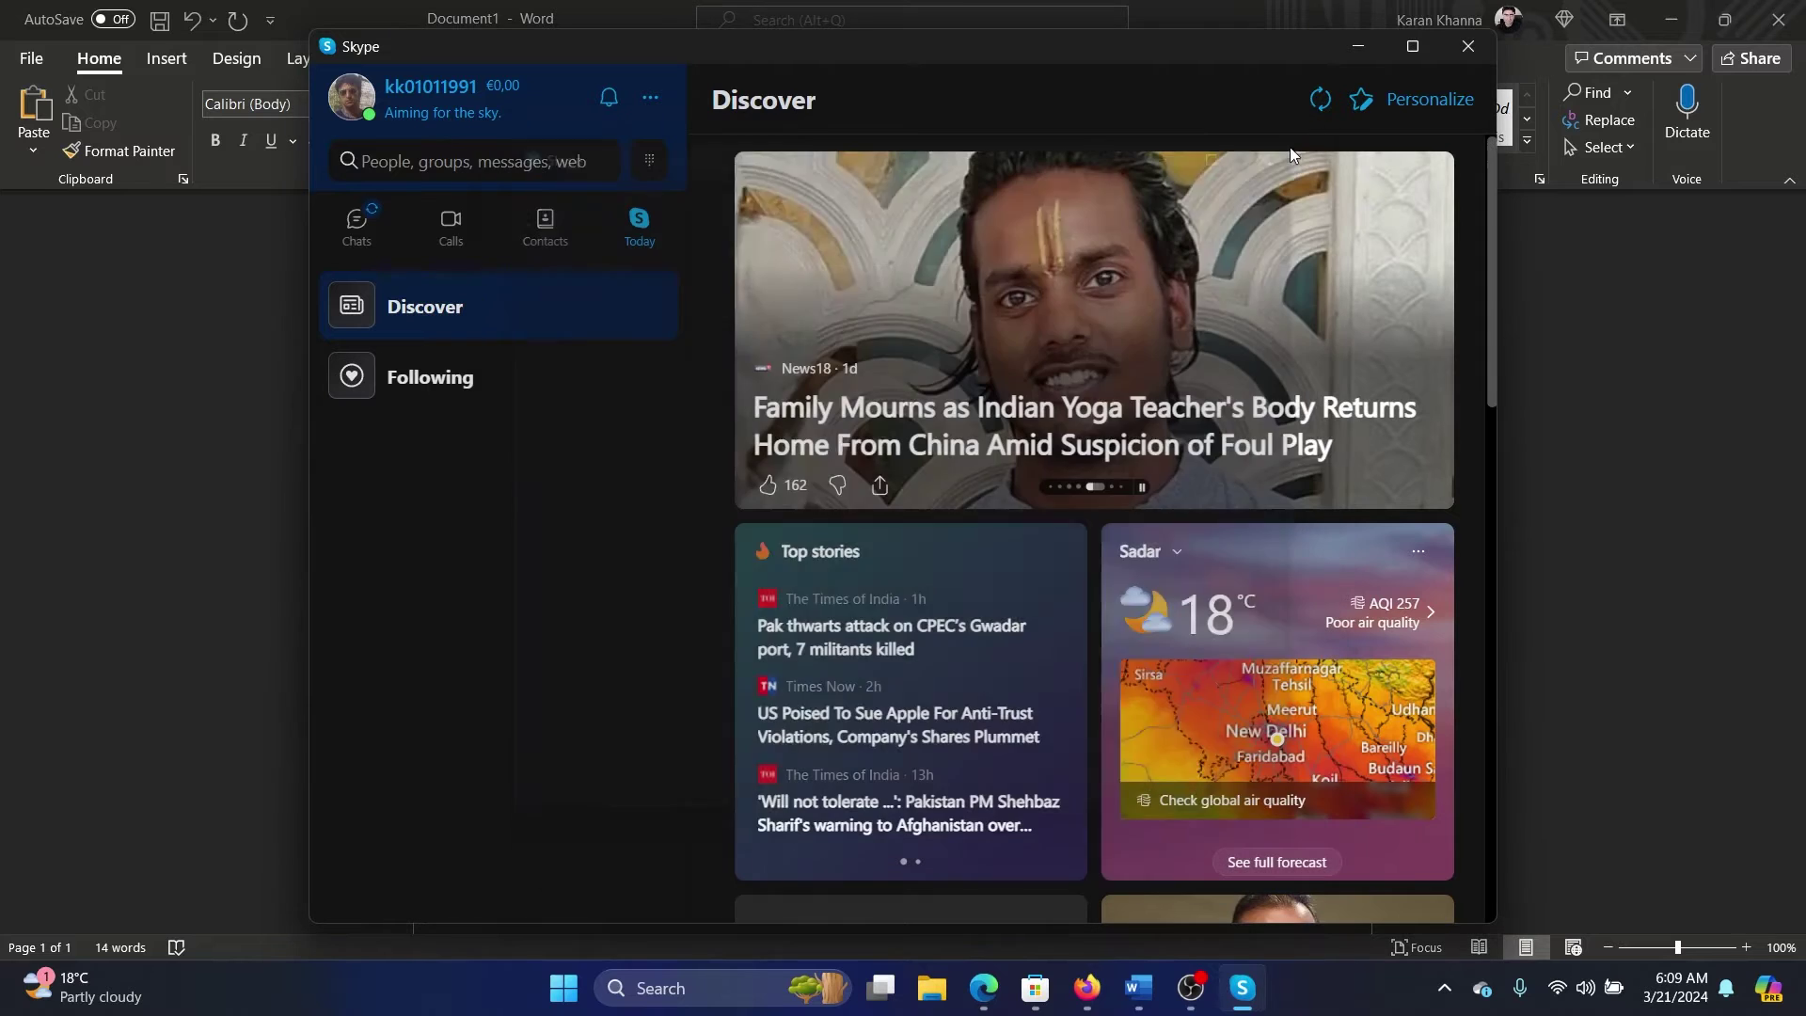
left_click(1468, 47)
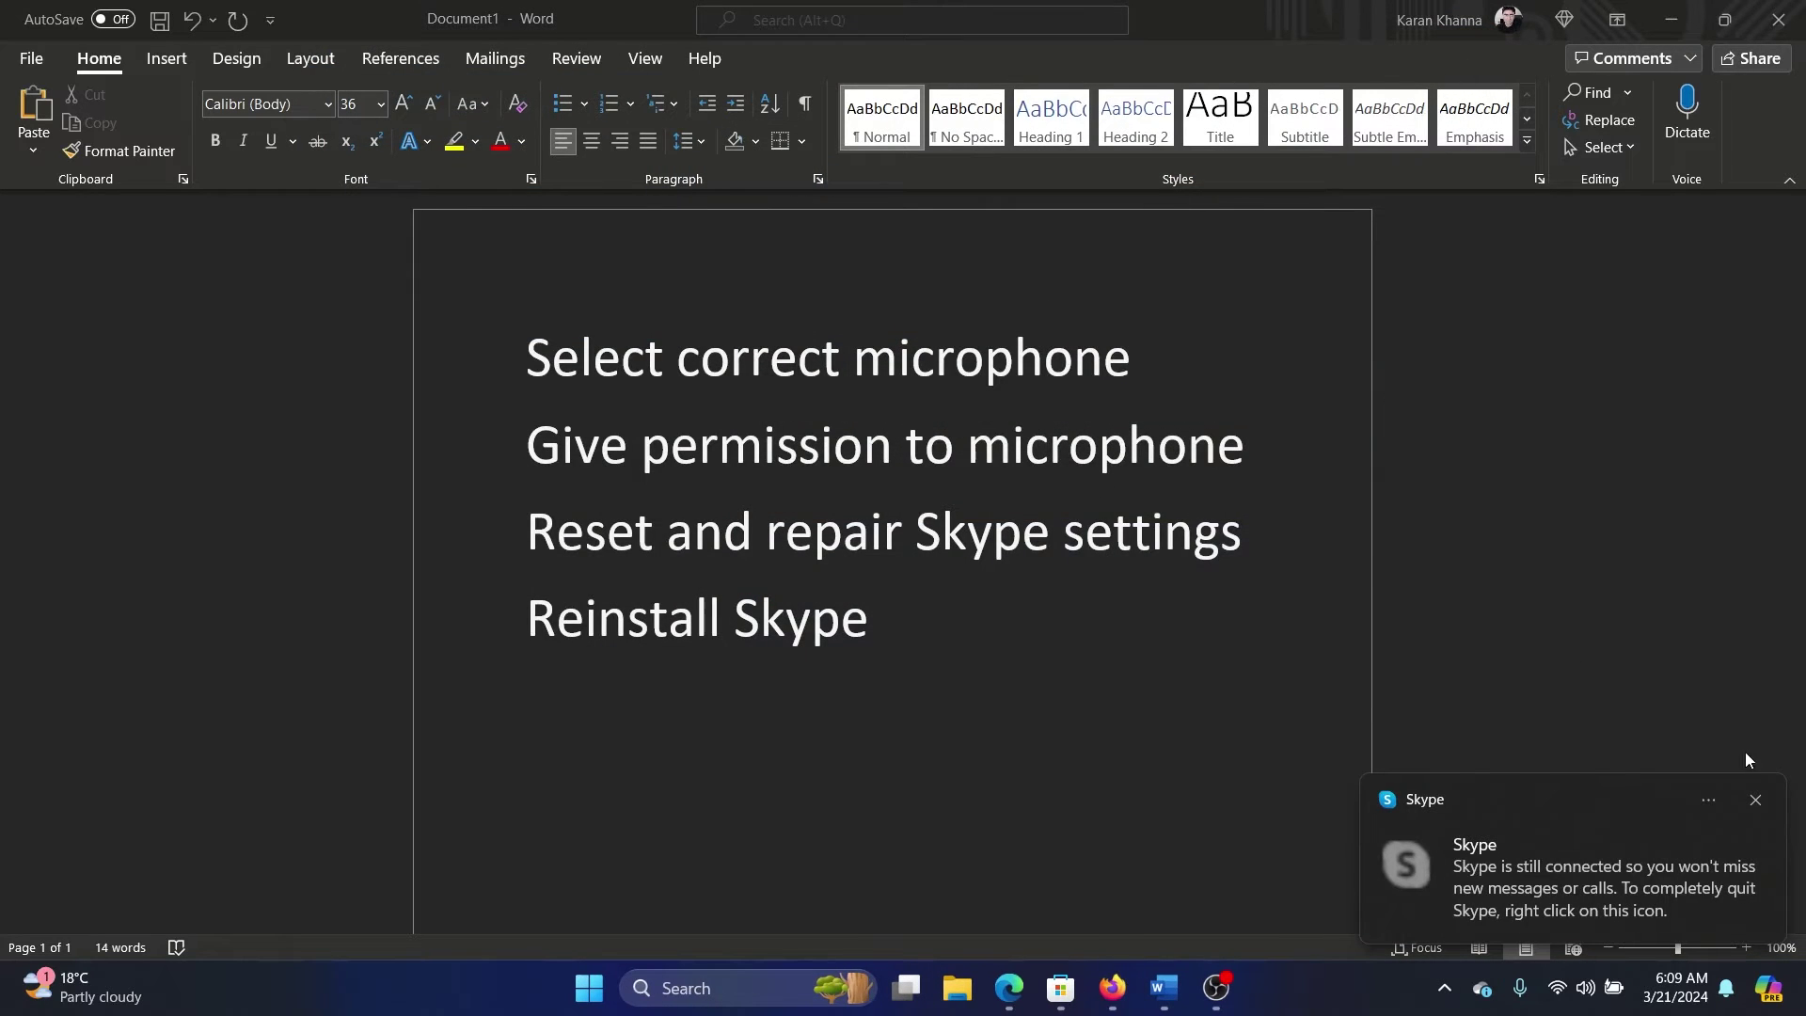
left_click(1761, 805)
left_click(729, 356)
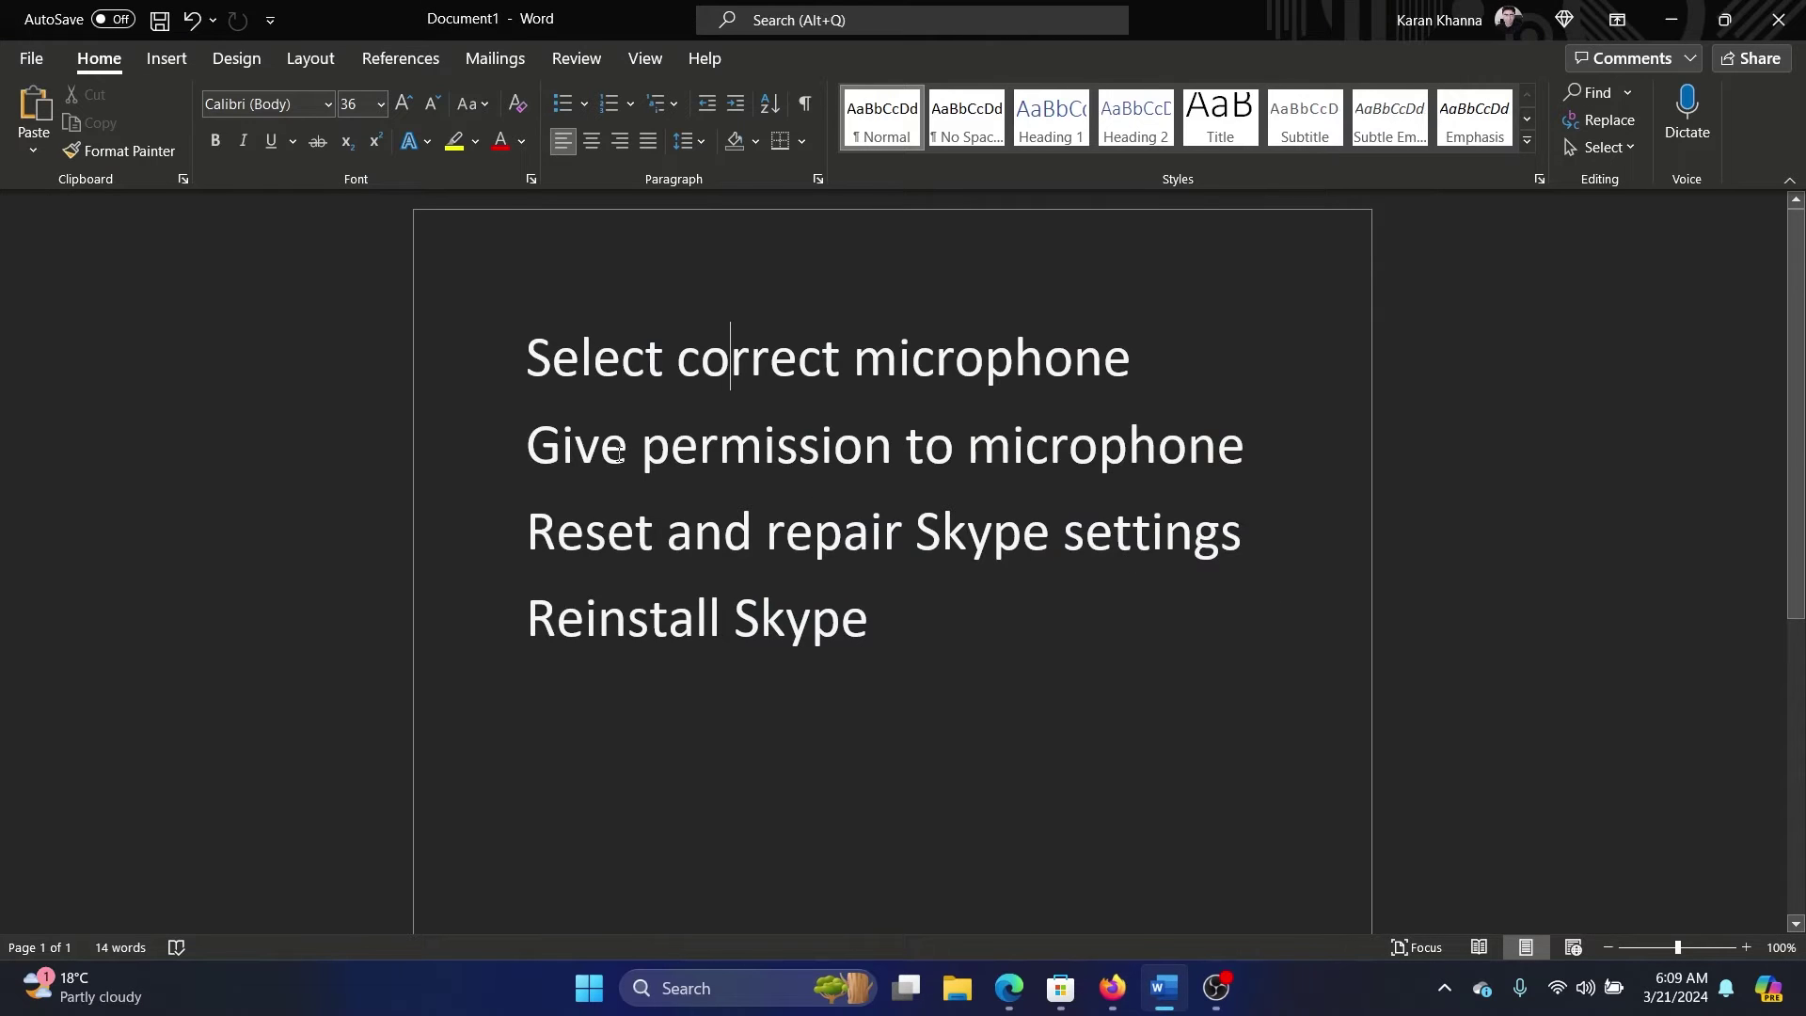
left_click_drag(527, 445, 1243, 445)
left_click(870, 834)
right_click(589, 988)
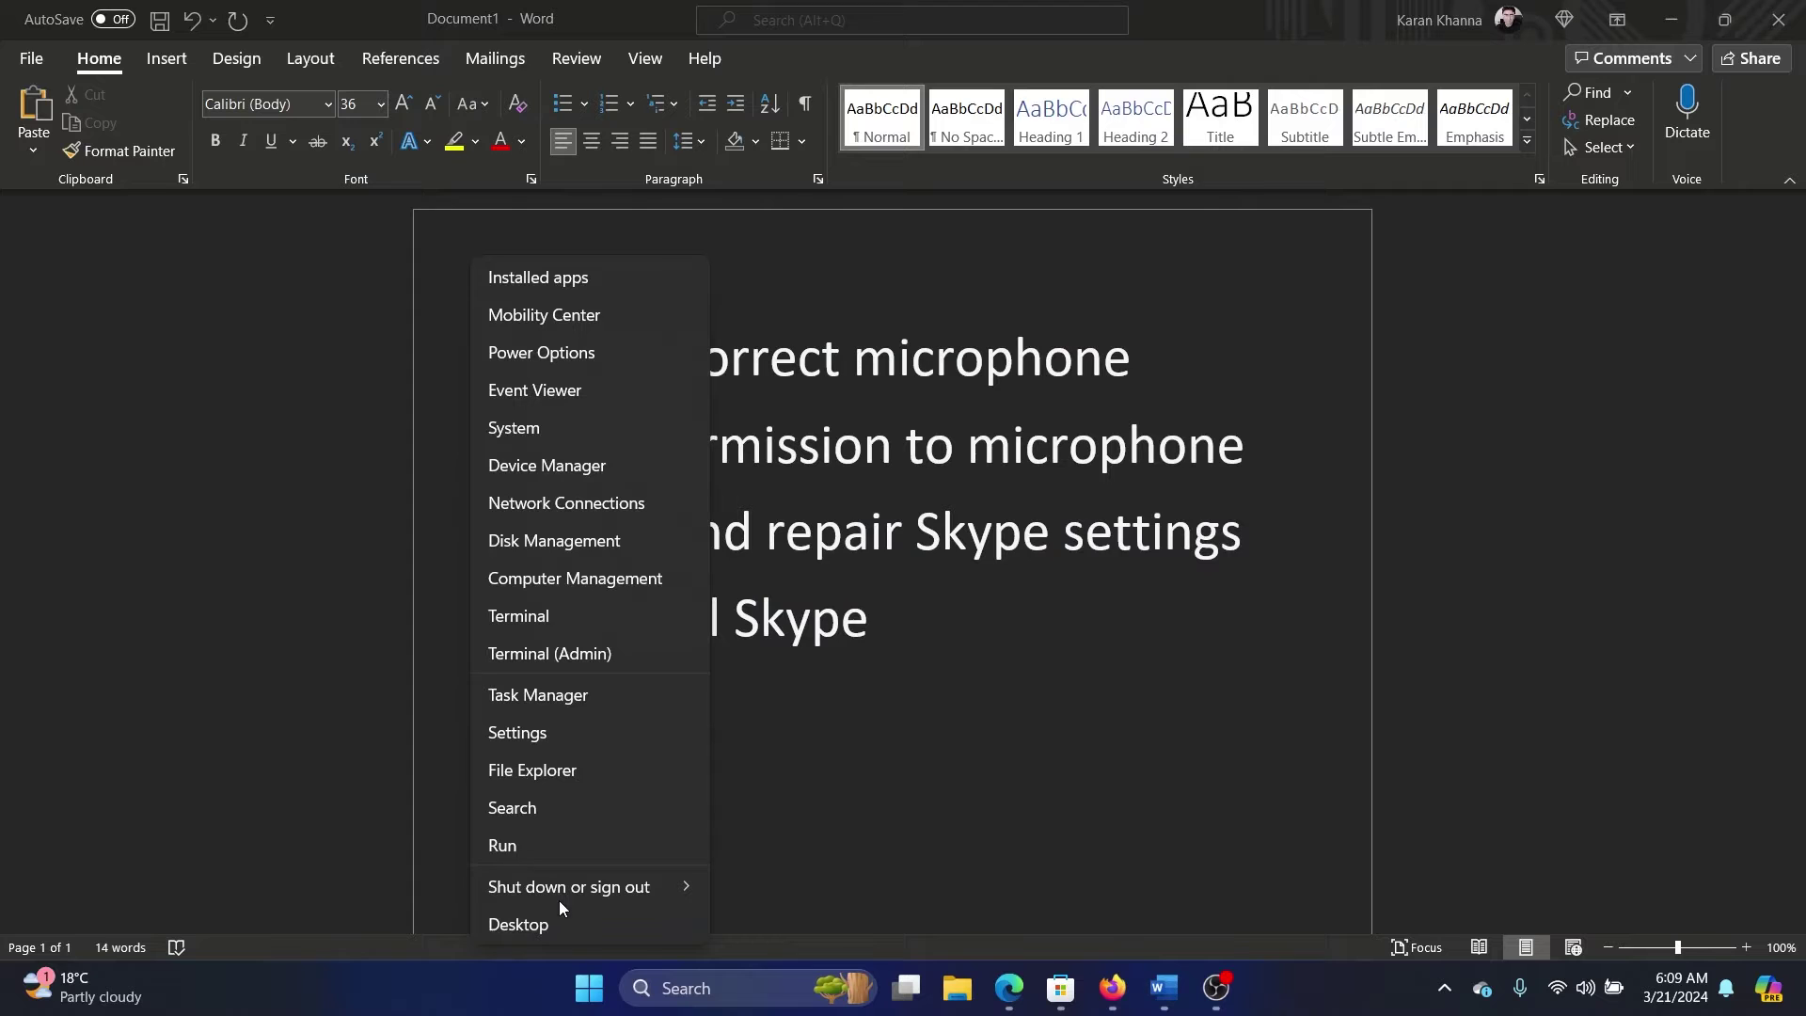
left_click(566, 739)
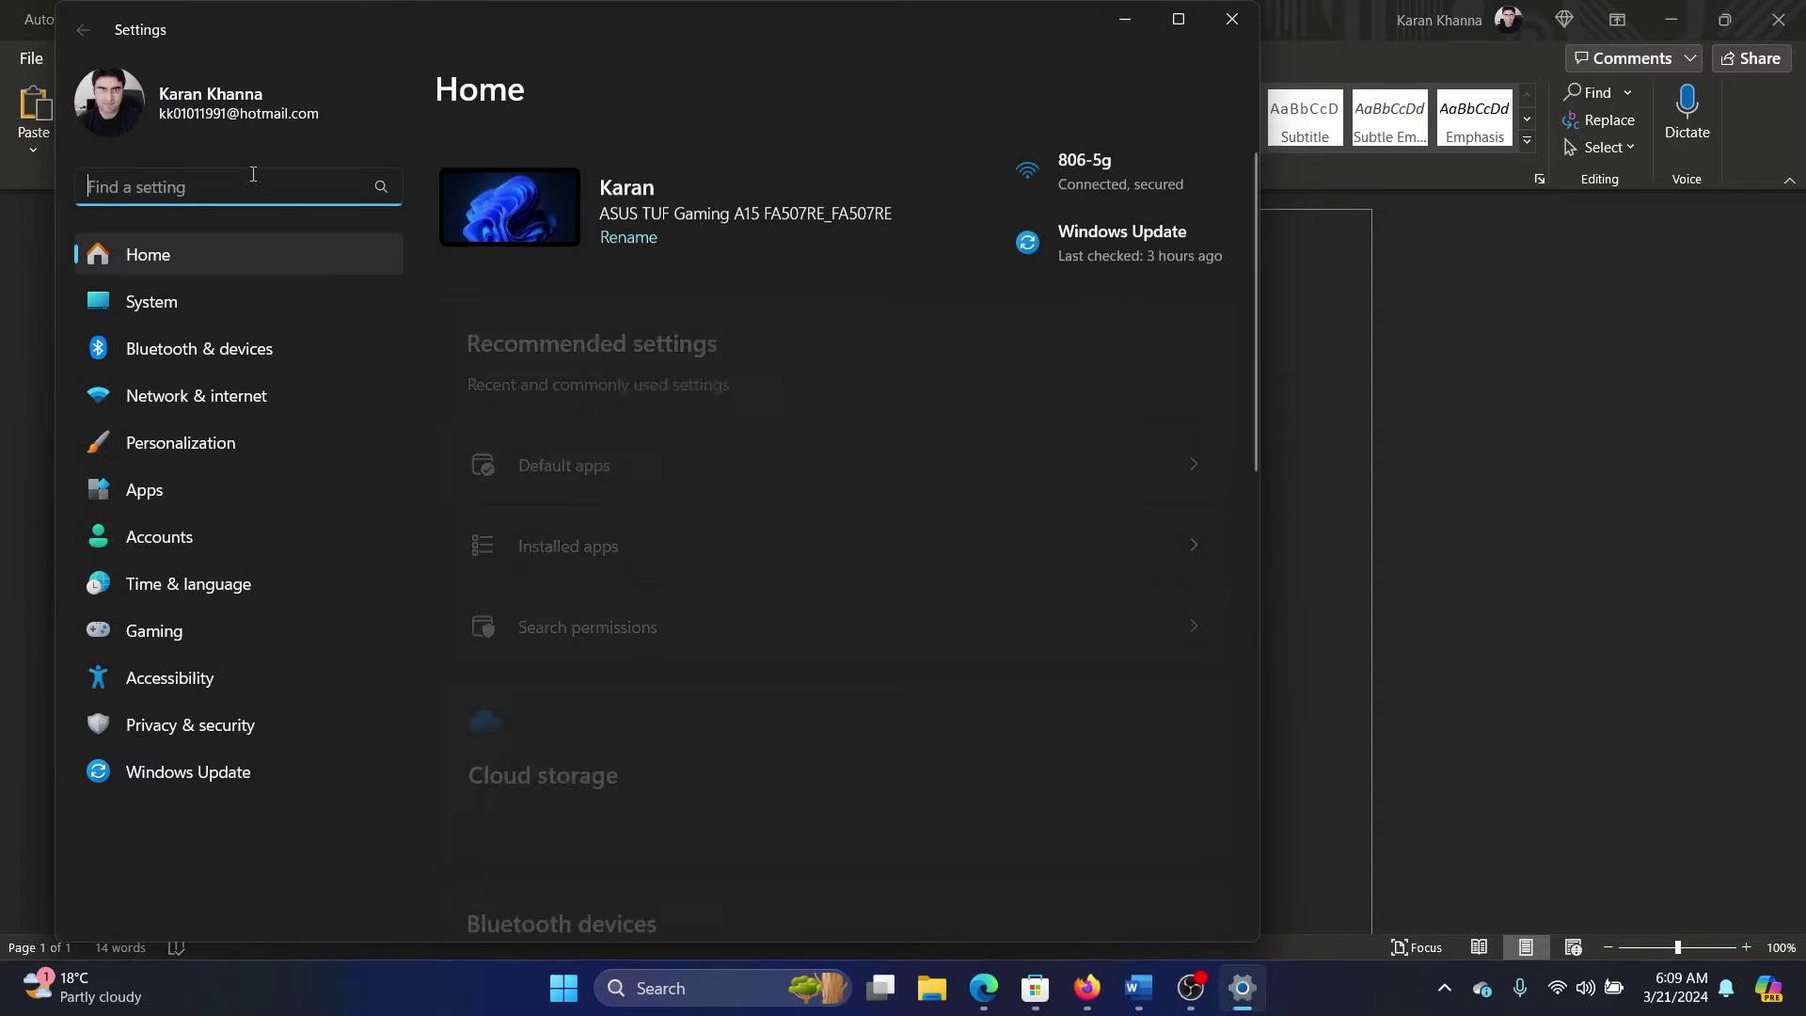
left_click(209, 724)
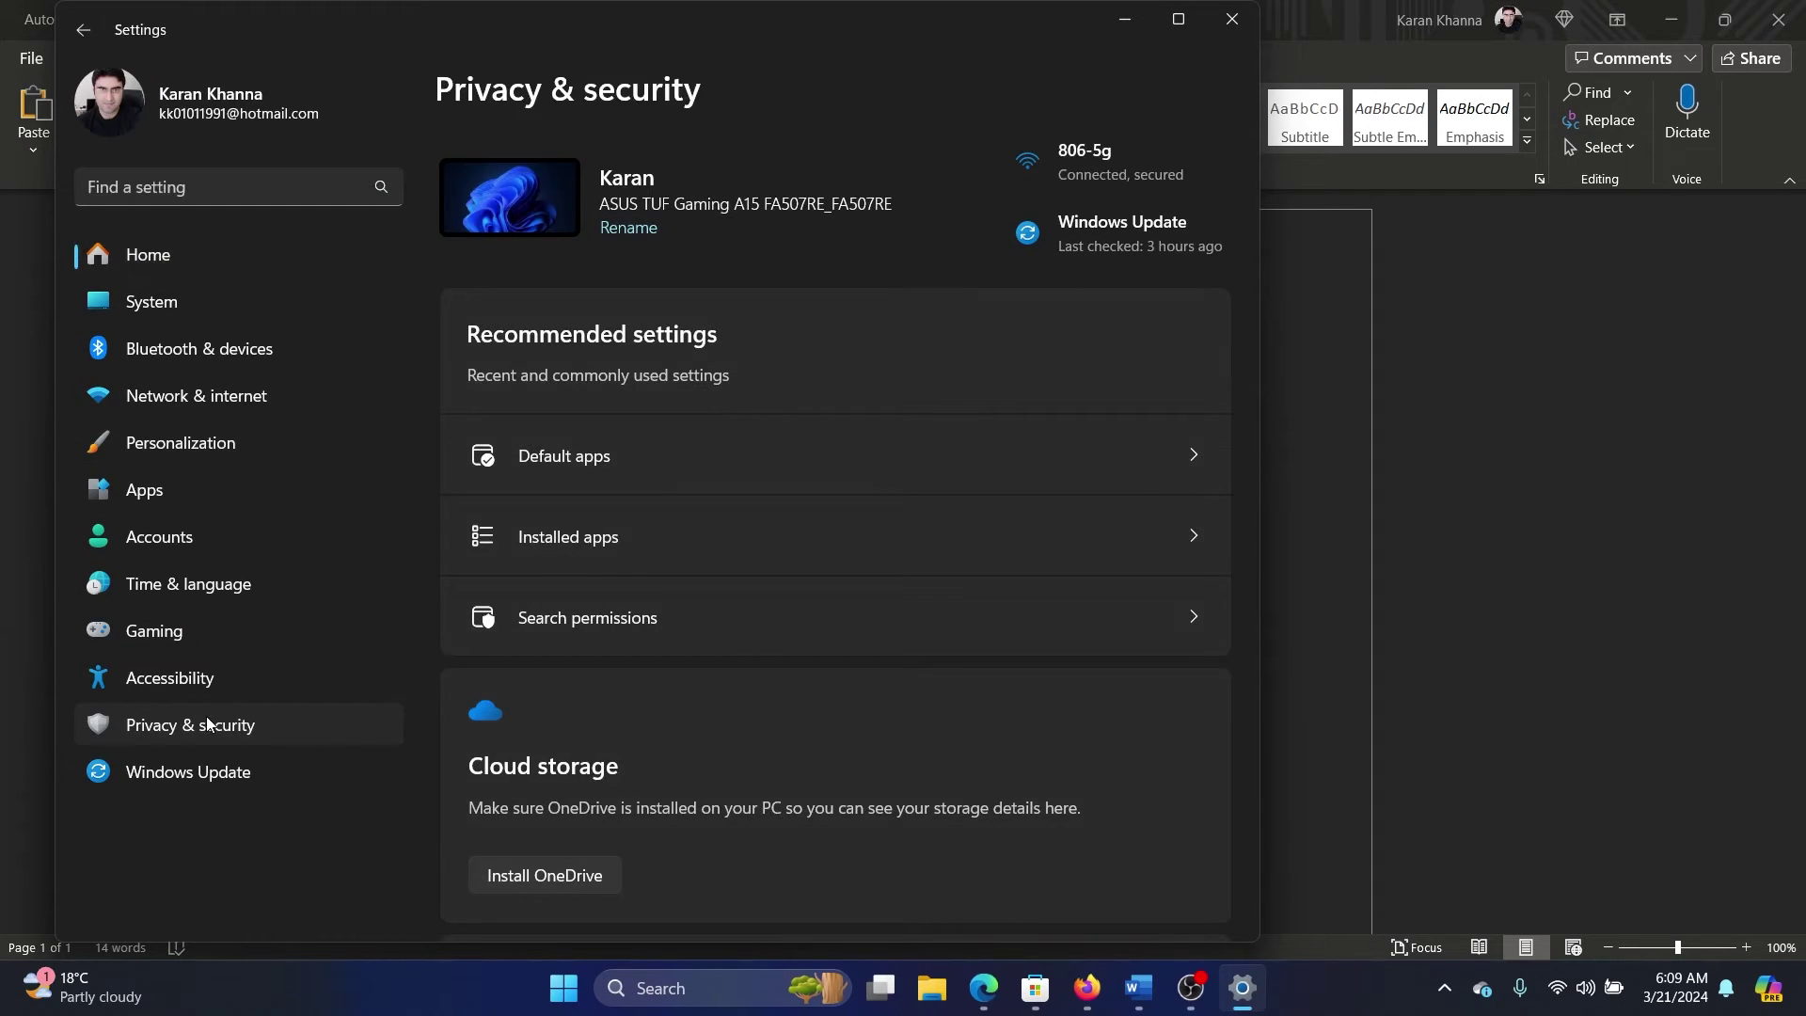
scroll(823, 408, "down", 5)
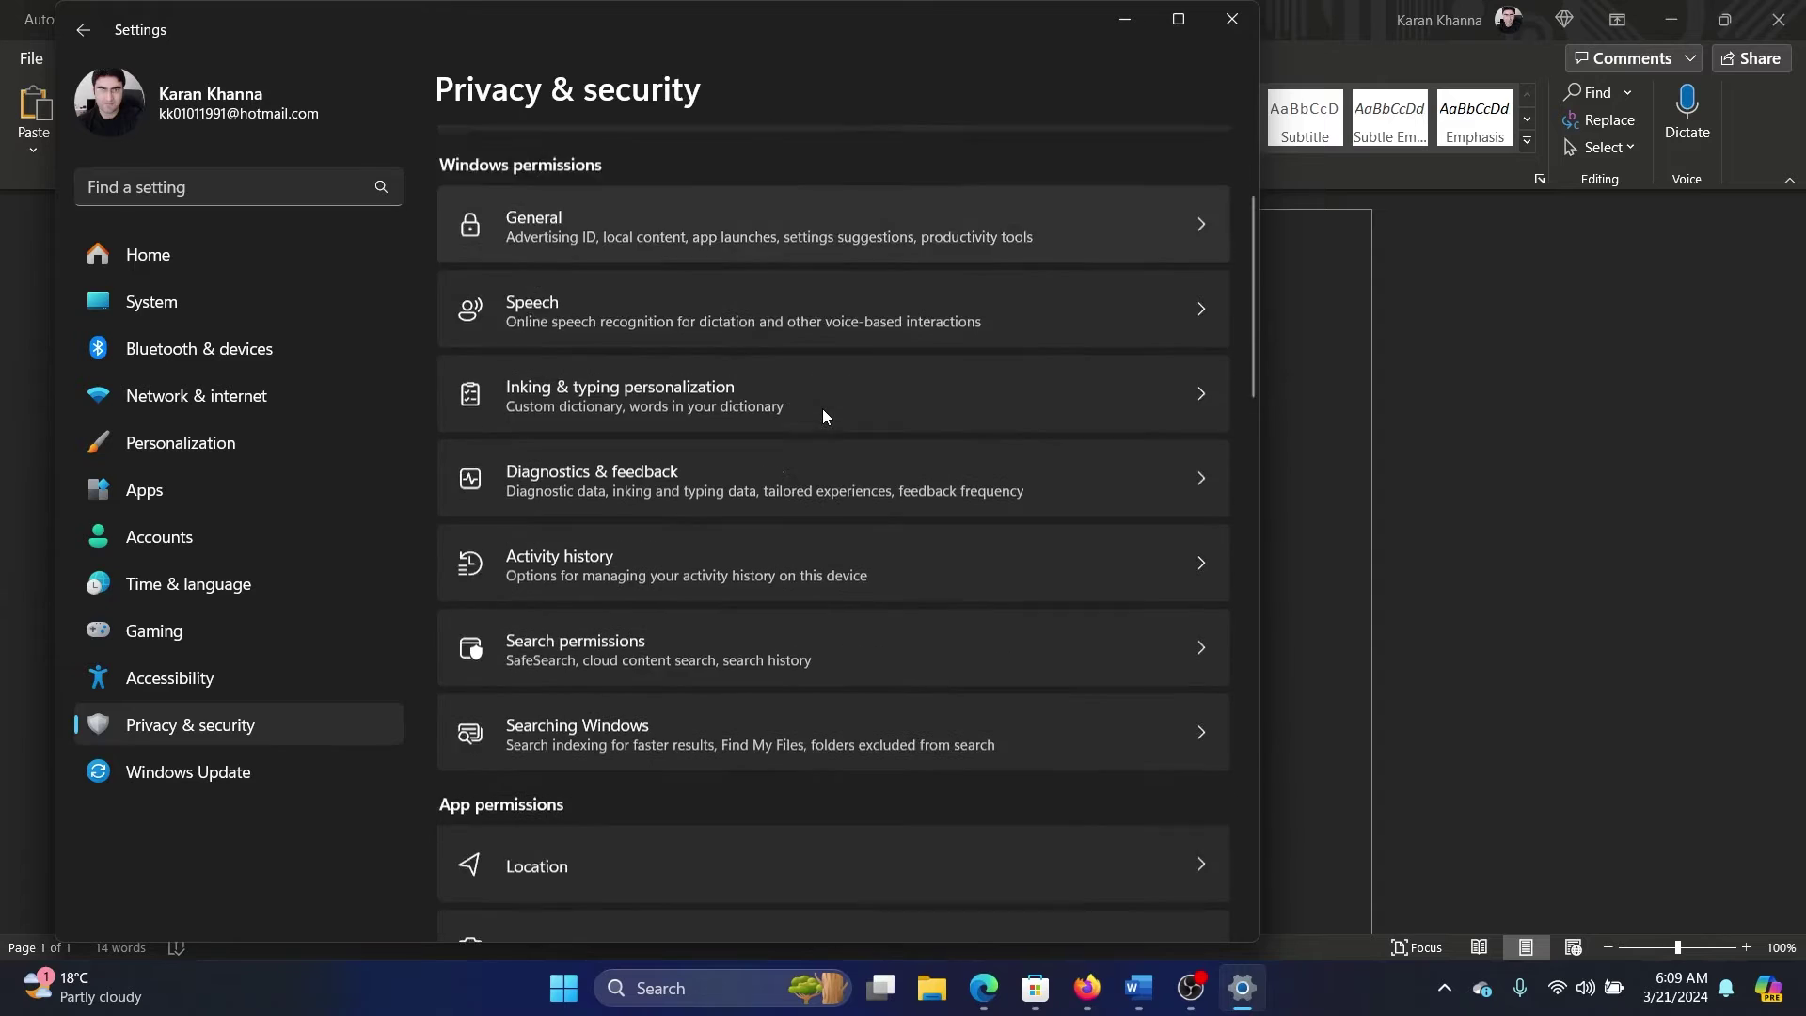
scroll(822, 408, "down", 3)
scroll(822, 407, "down", 3)
left_click(820, 394)
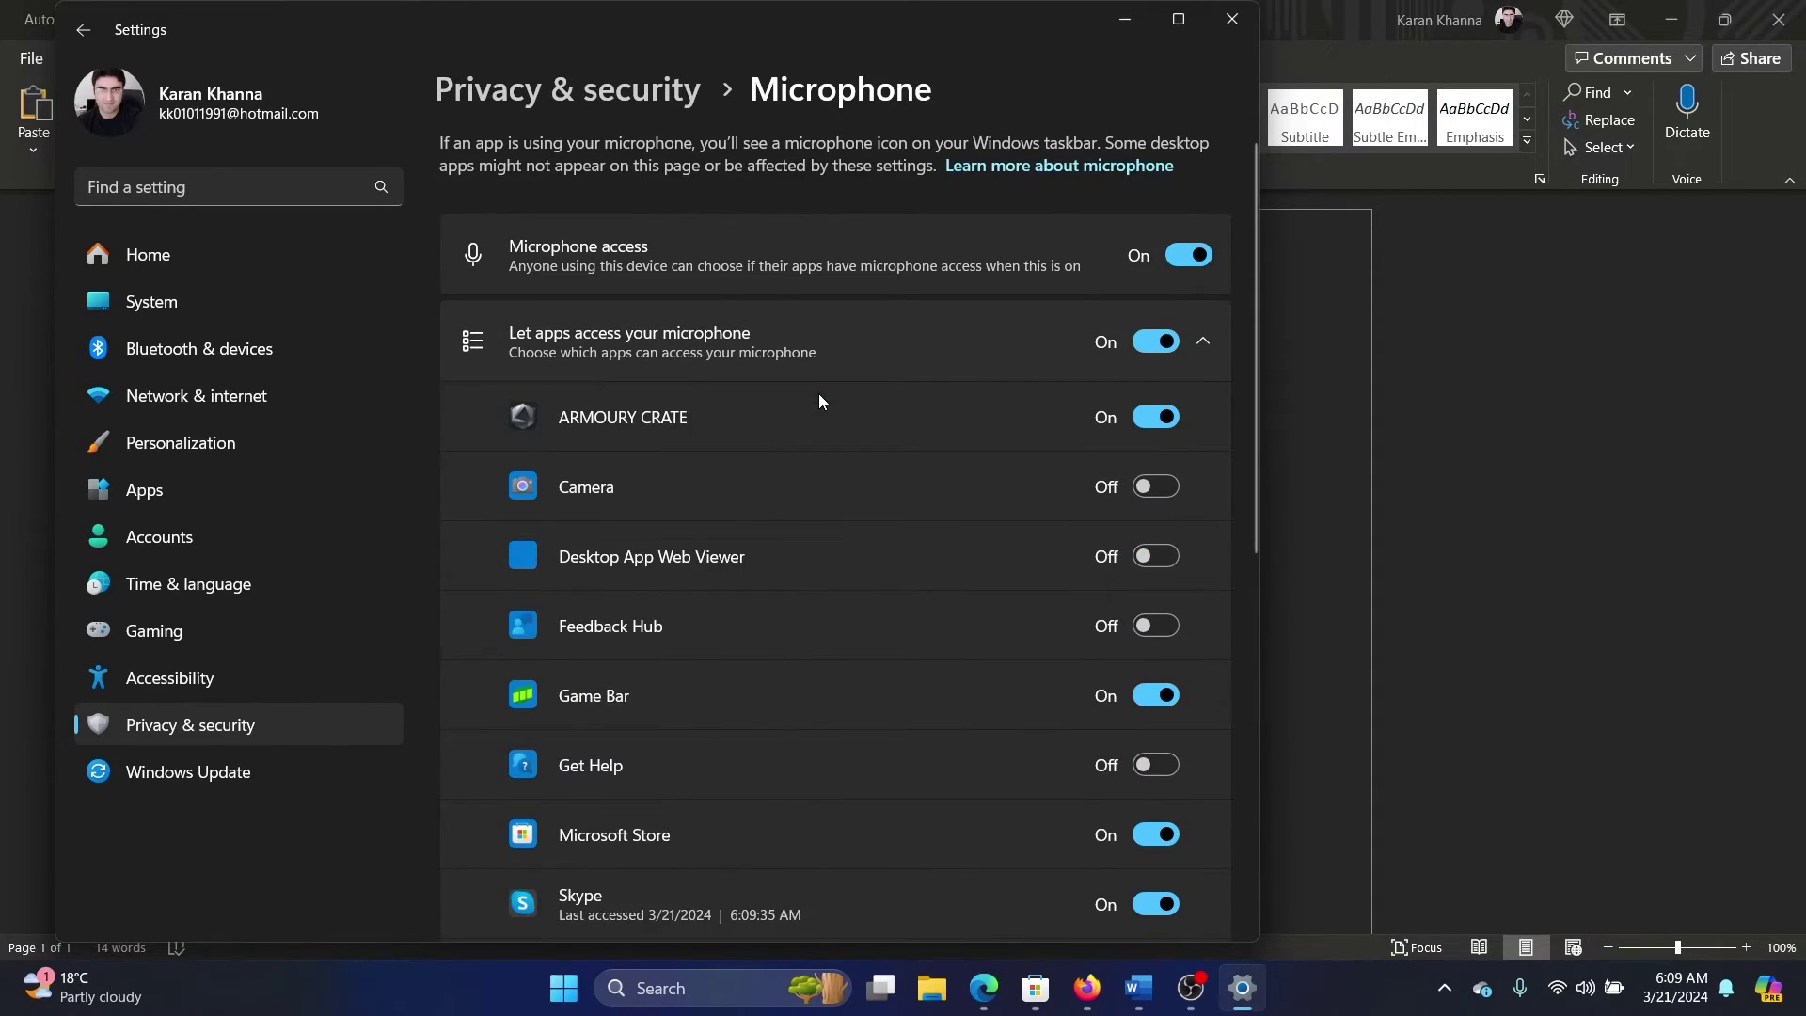
scroll(818, 393, "down", 2)
scroll(819, 398, "down", 4)
scroll(820, 398, "down", 1)
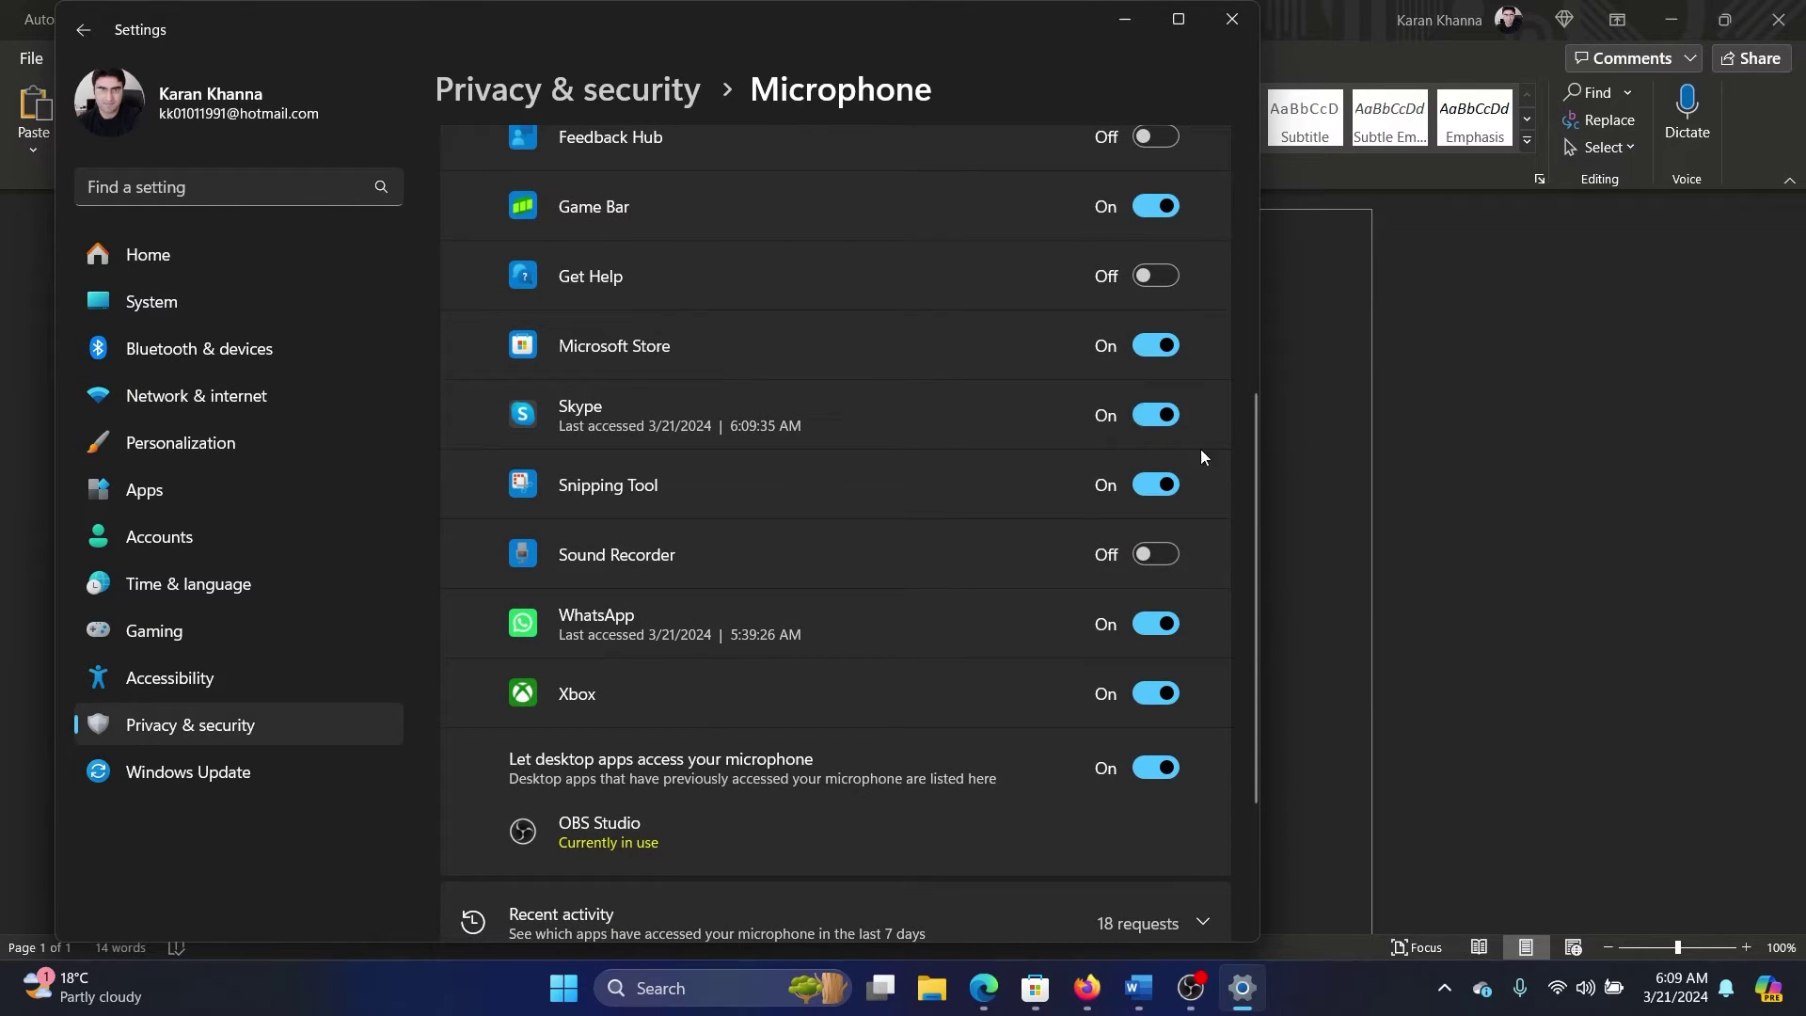
left_click(1232, 18)
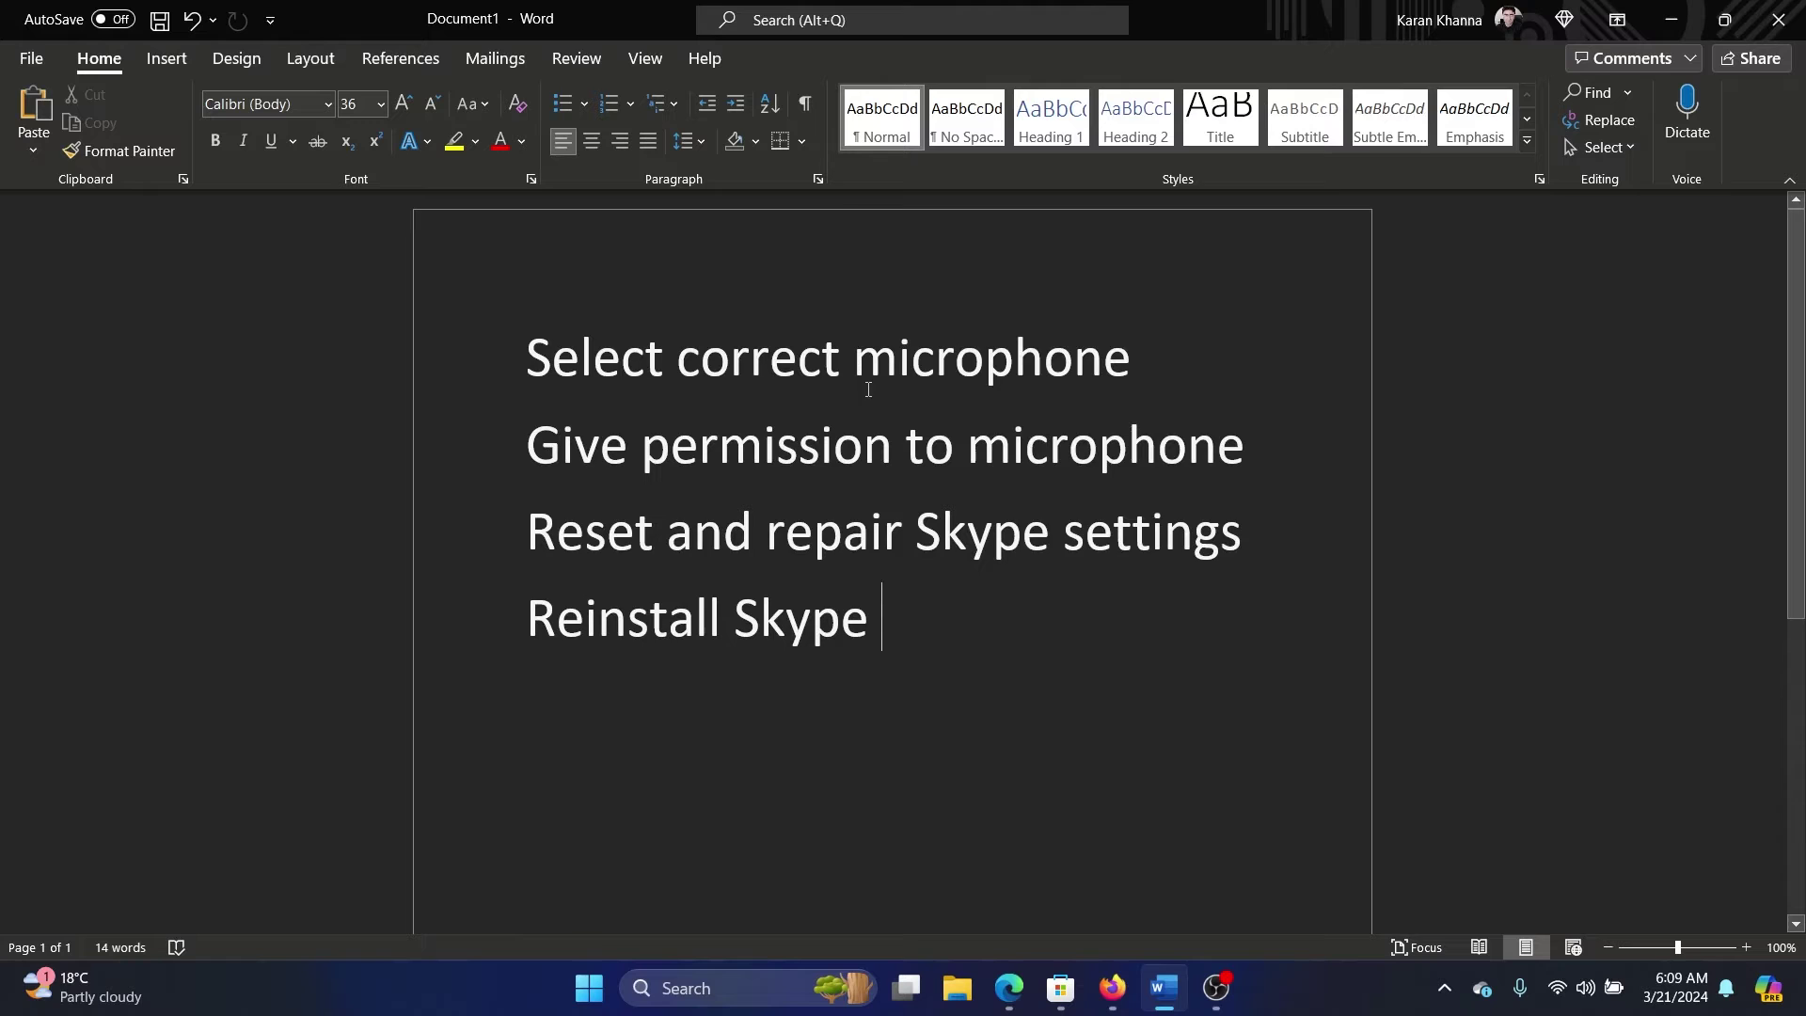
Highlight the 'Reset and repair Skype' checklist line, then open Apps settings maximized
triple_click(621, 548)
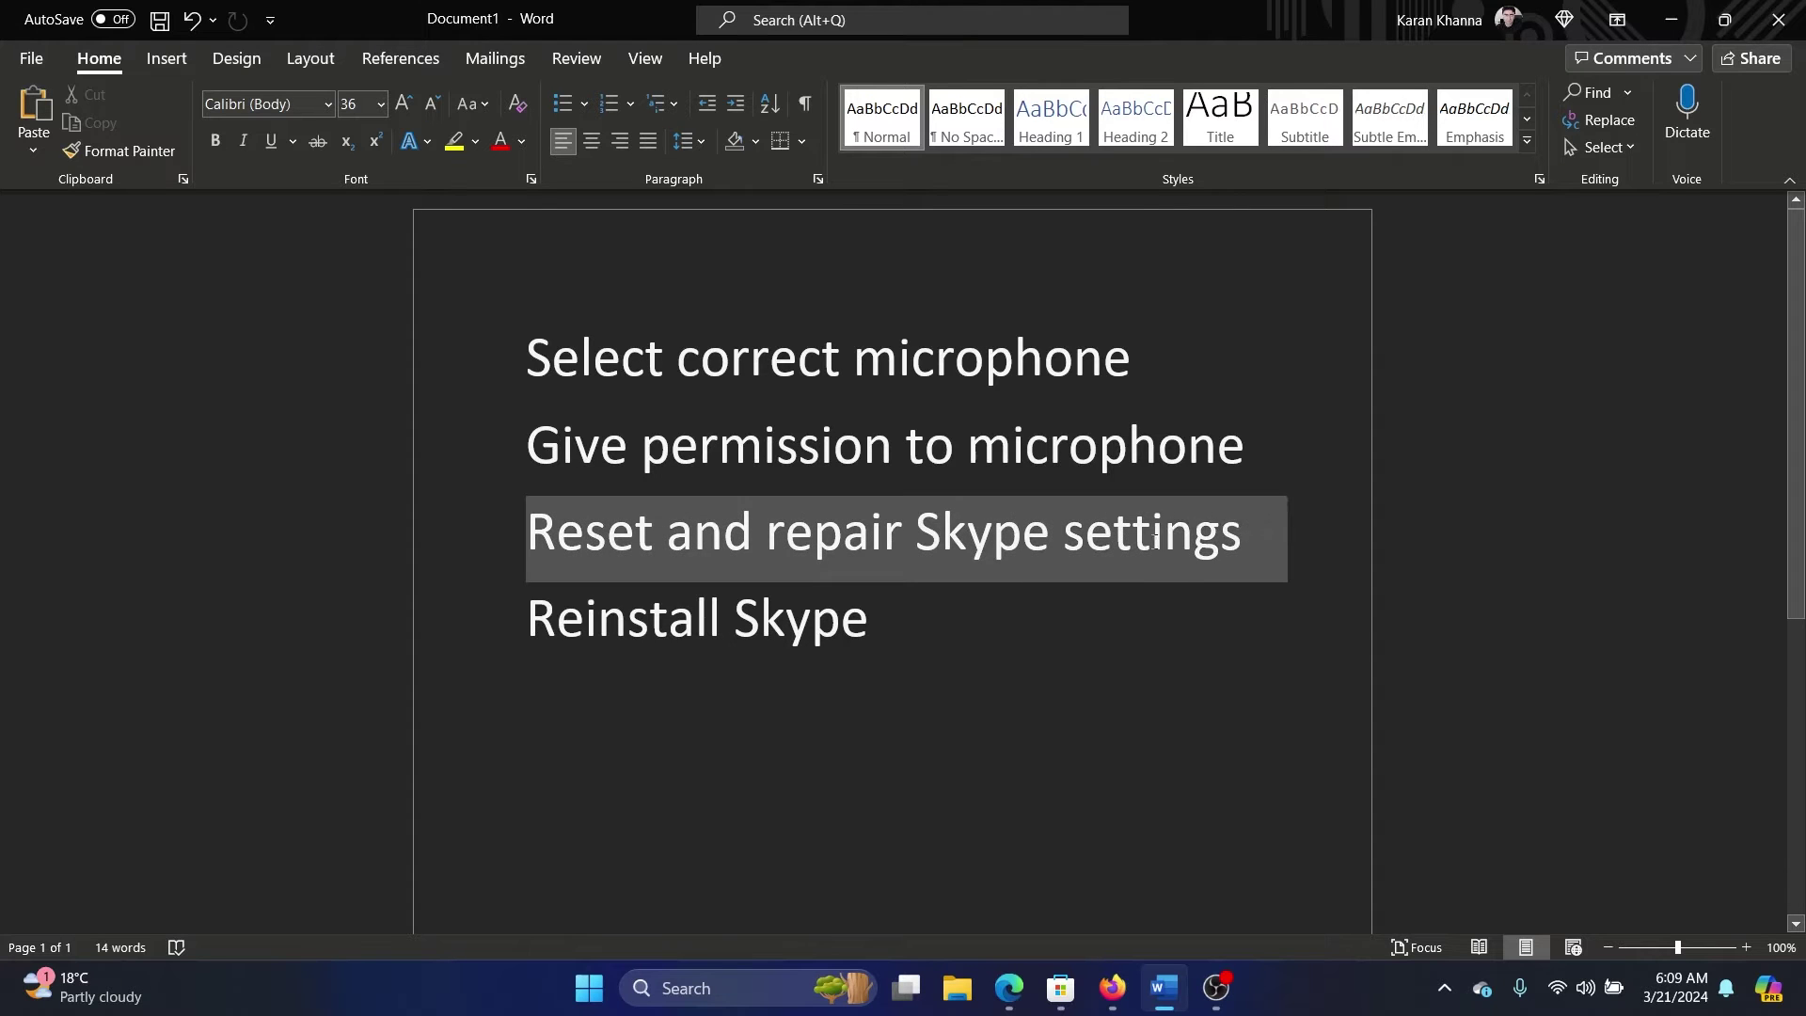
left_click(960, 703)
right_click(588, 987)
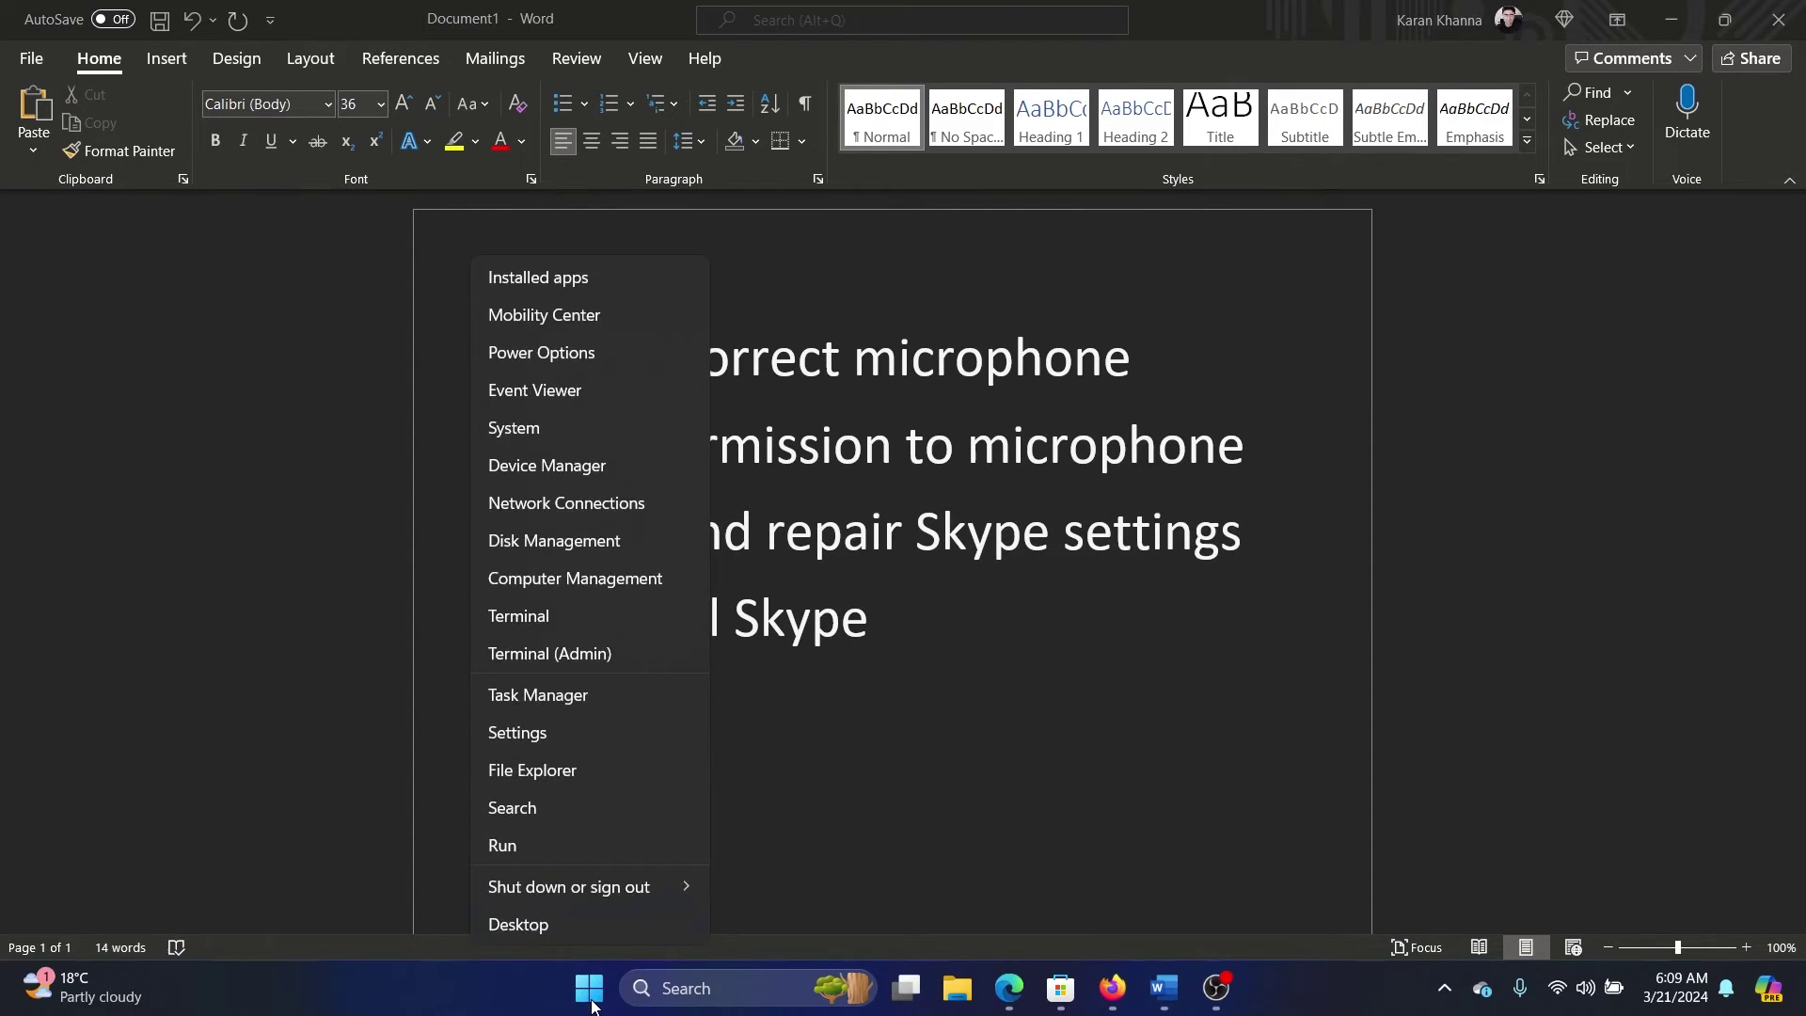
left_click(585, 737)
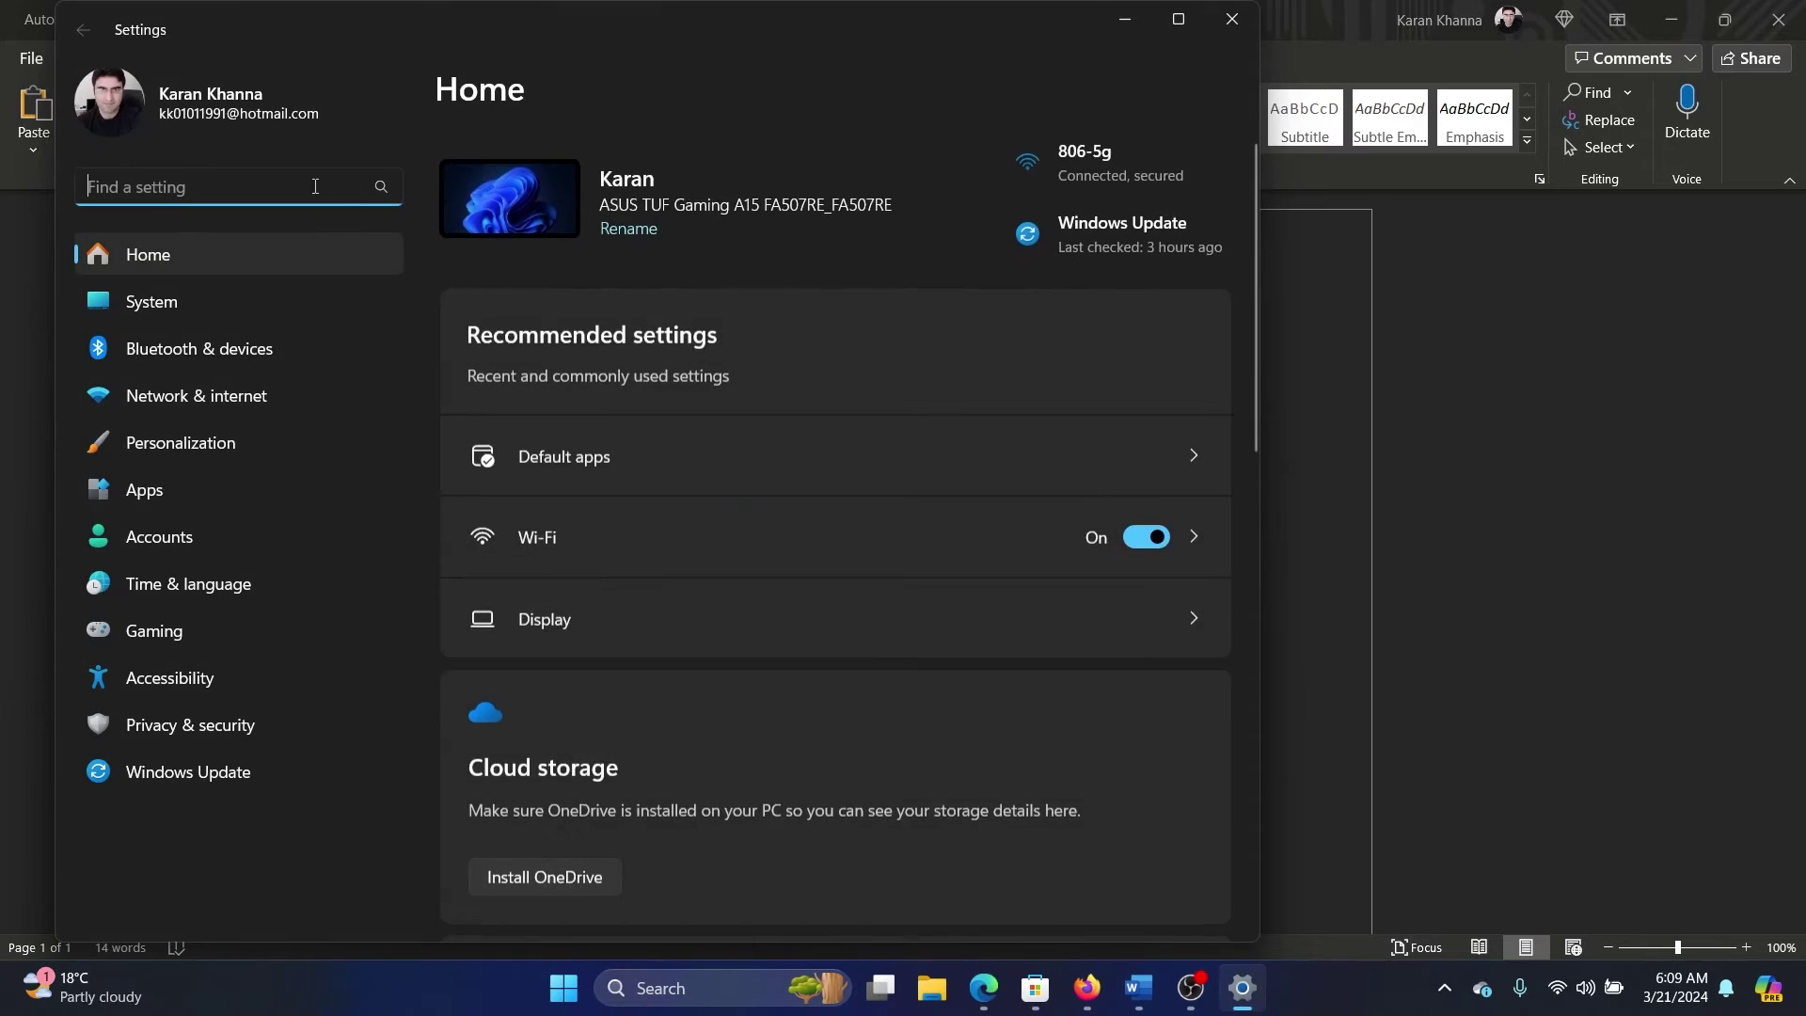
left_click(226, 480)
left_click(1179, 20)
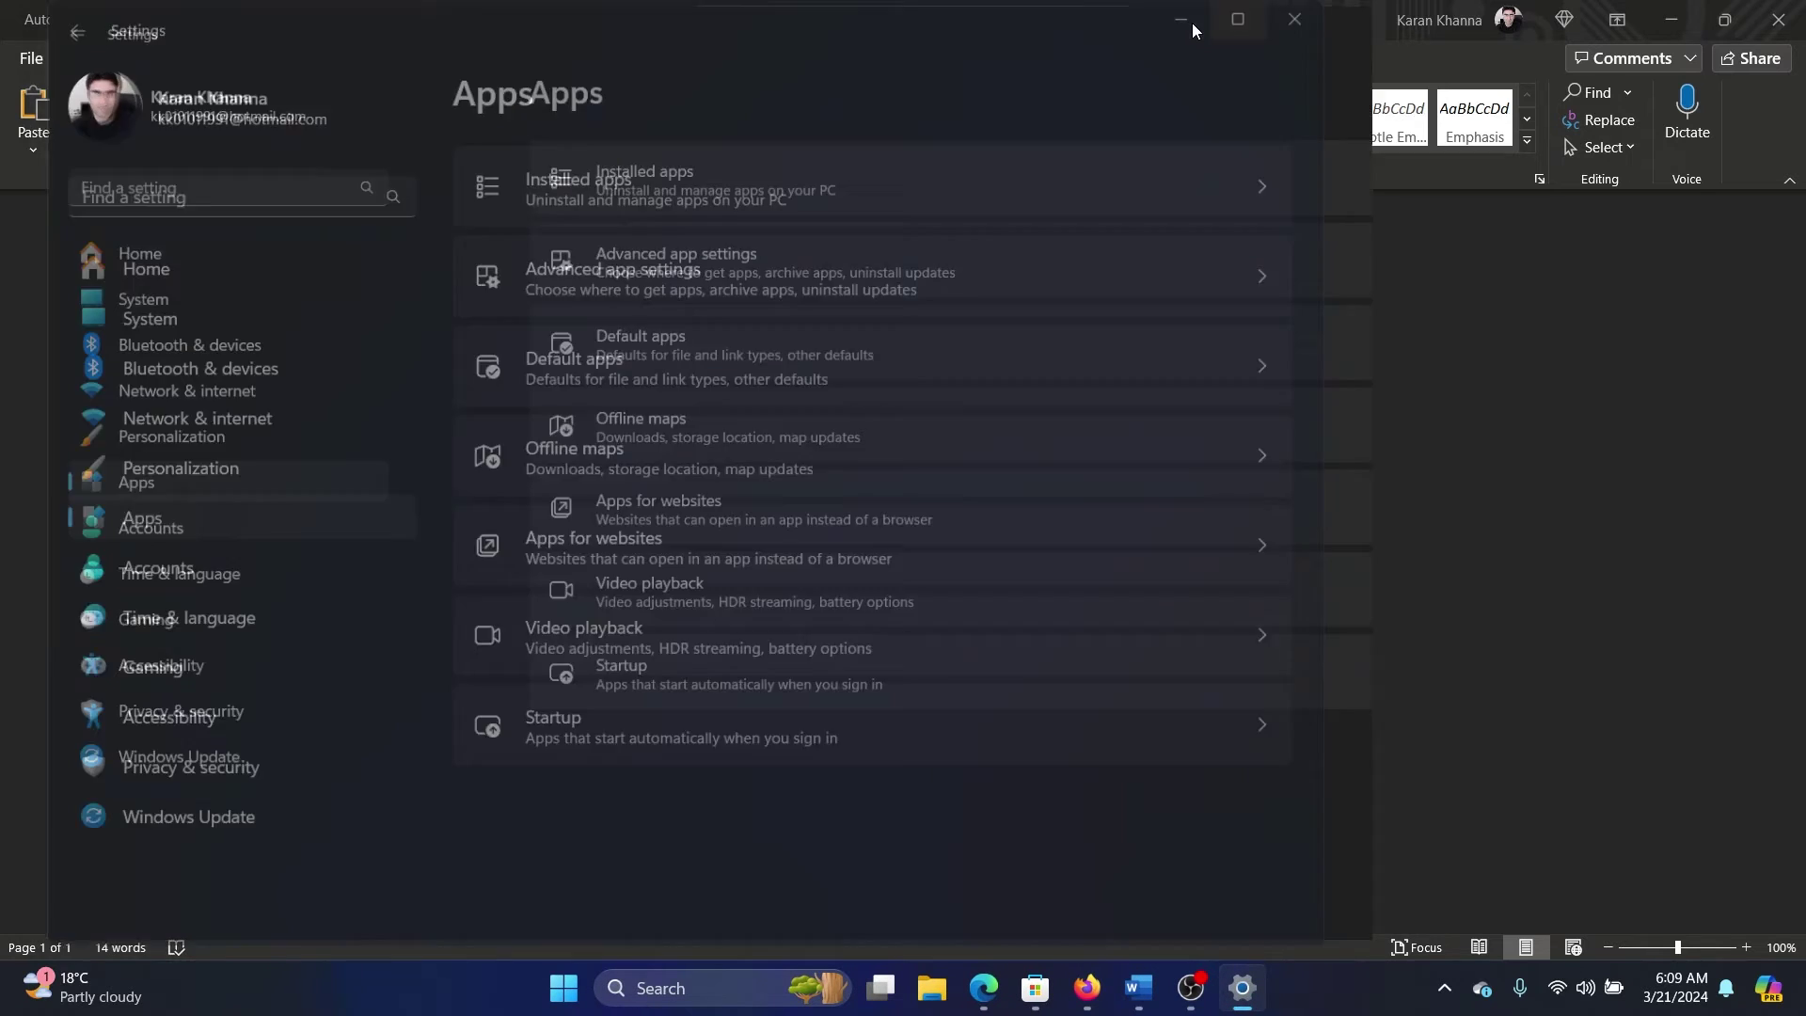
Sort the installed apps list by date installed, then close Settings
left_click(939, 169)
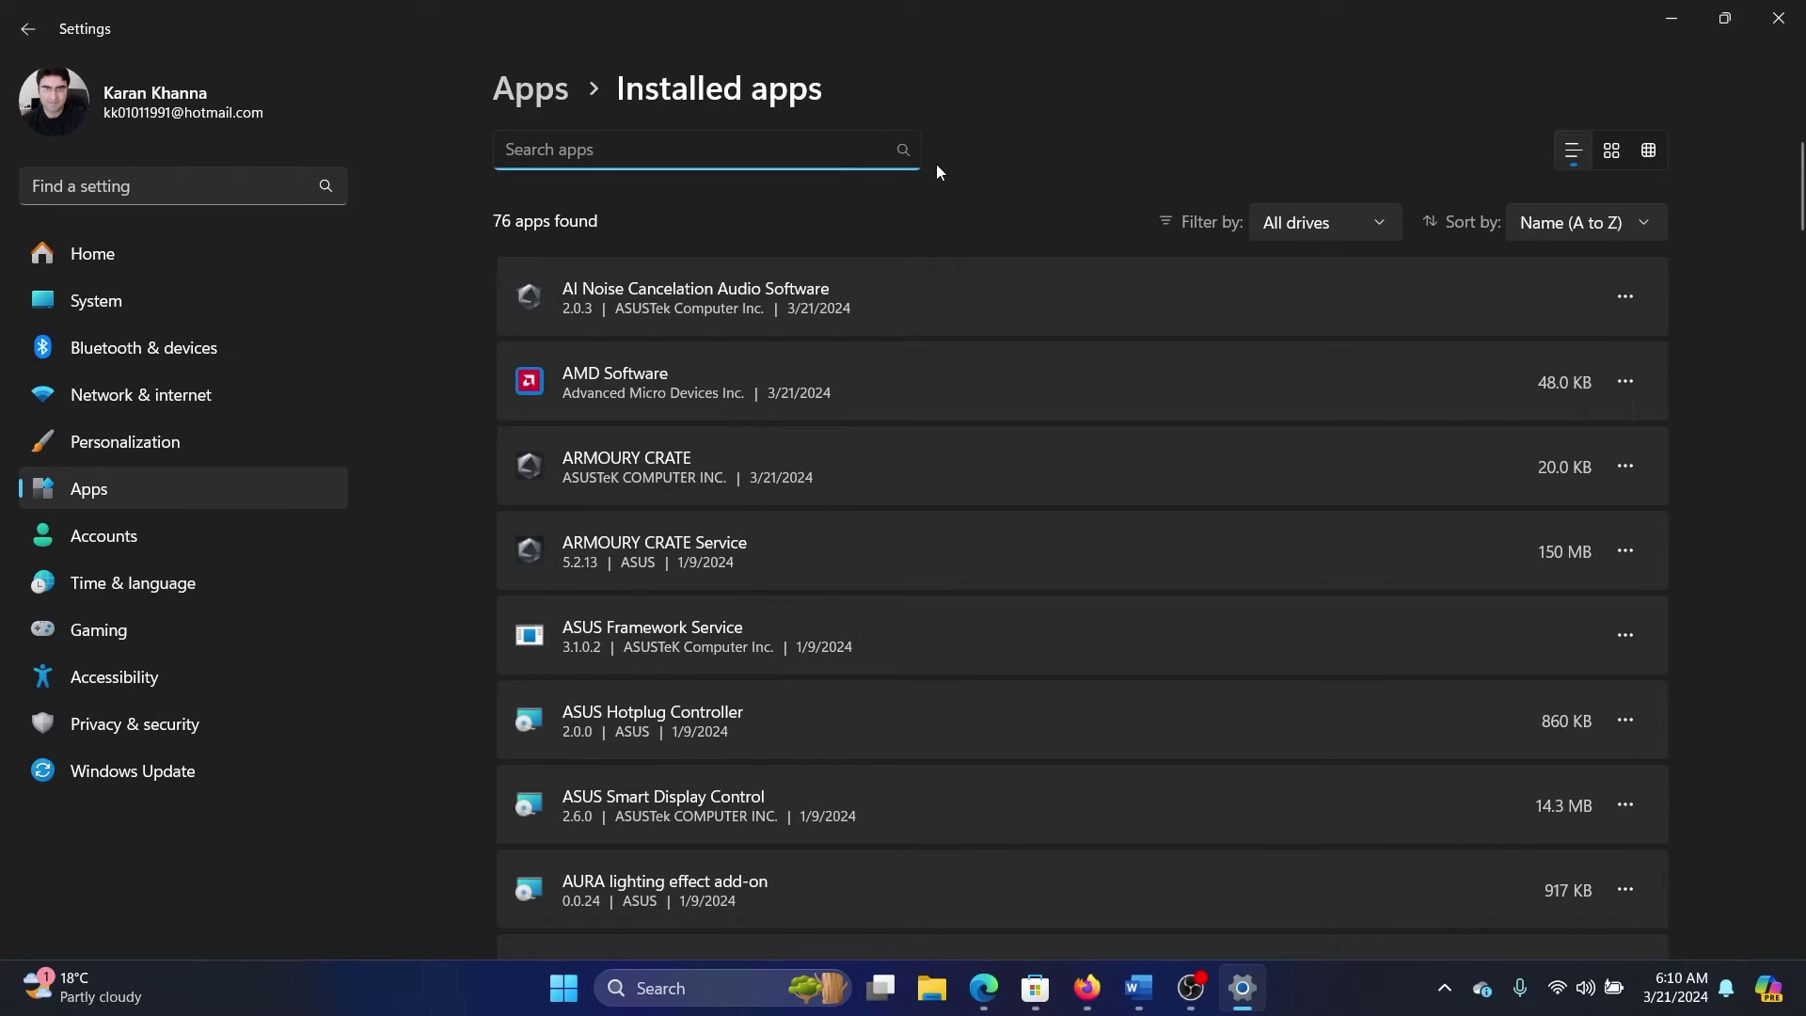
left_click(1653, 229)
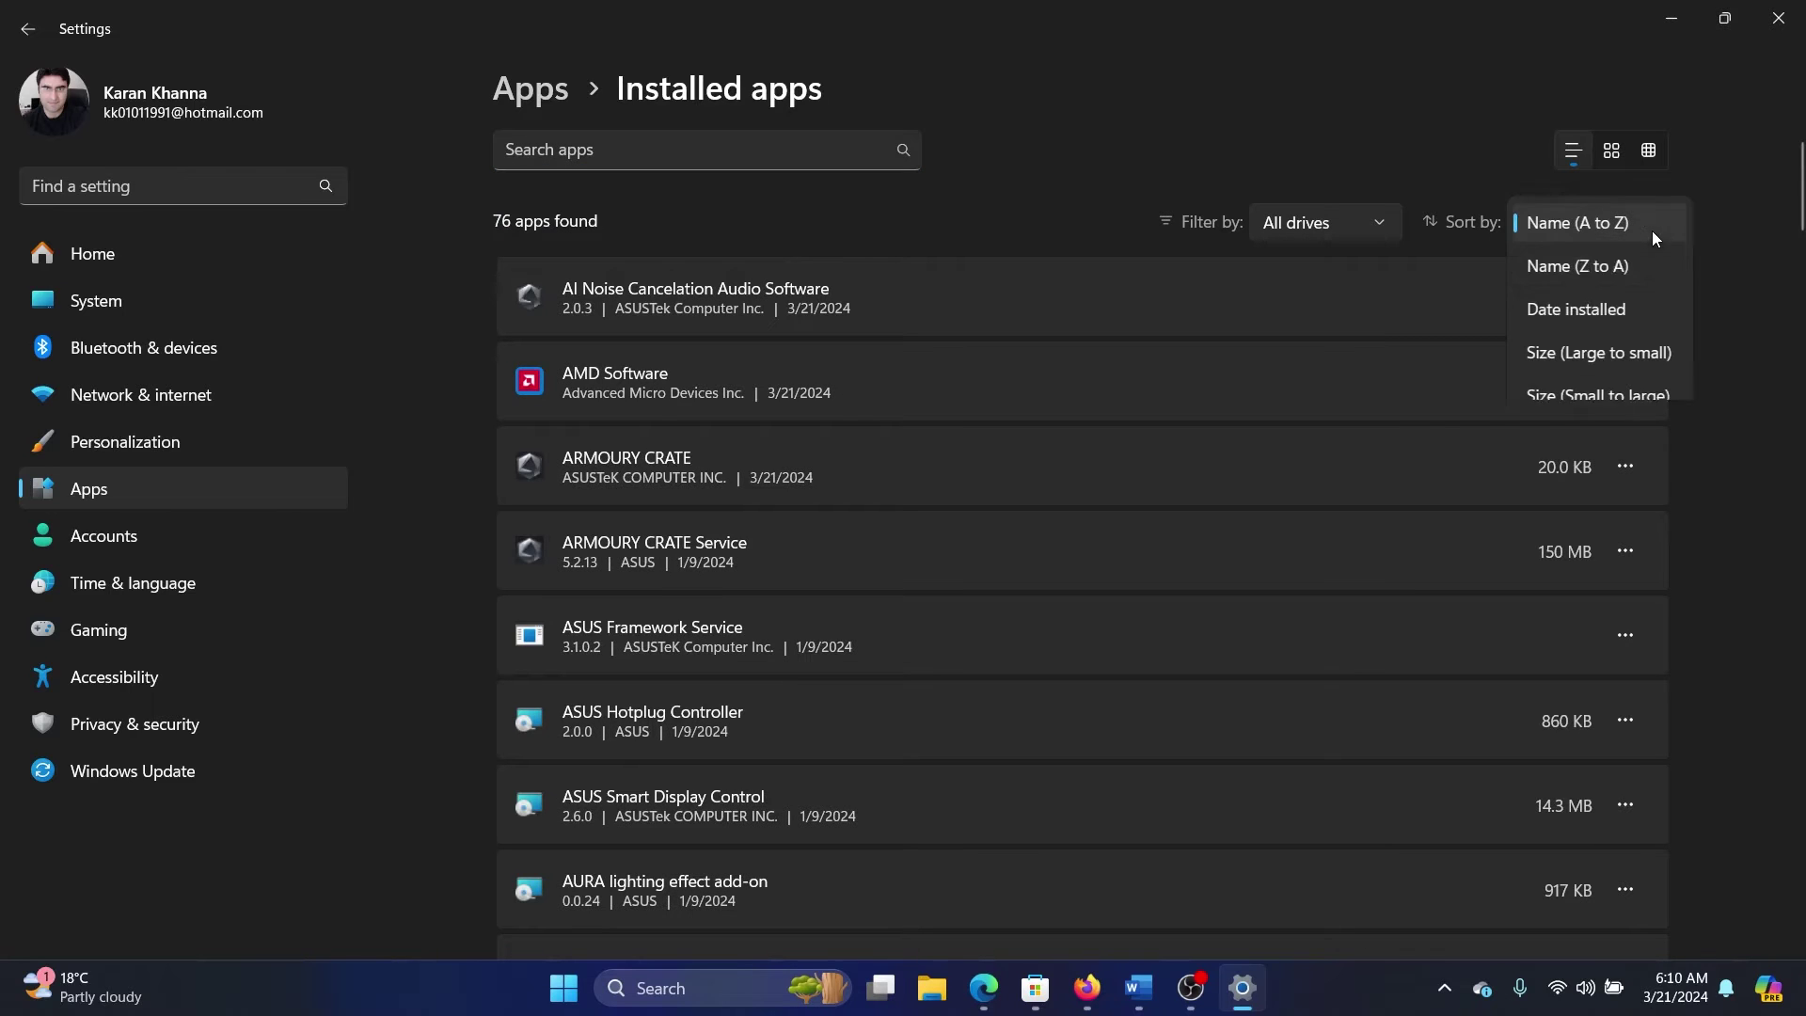
left_click(1594, 306)
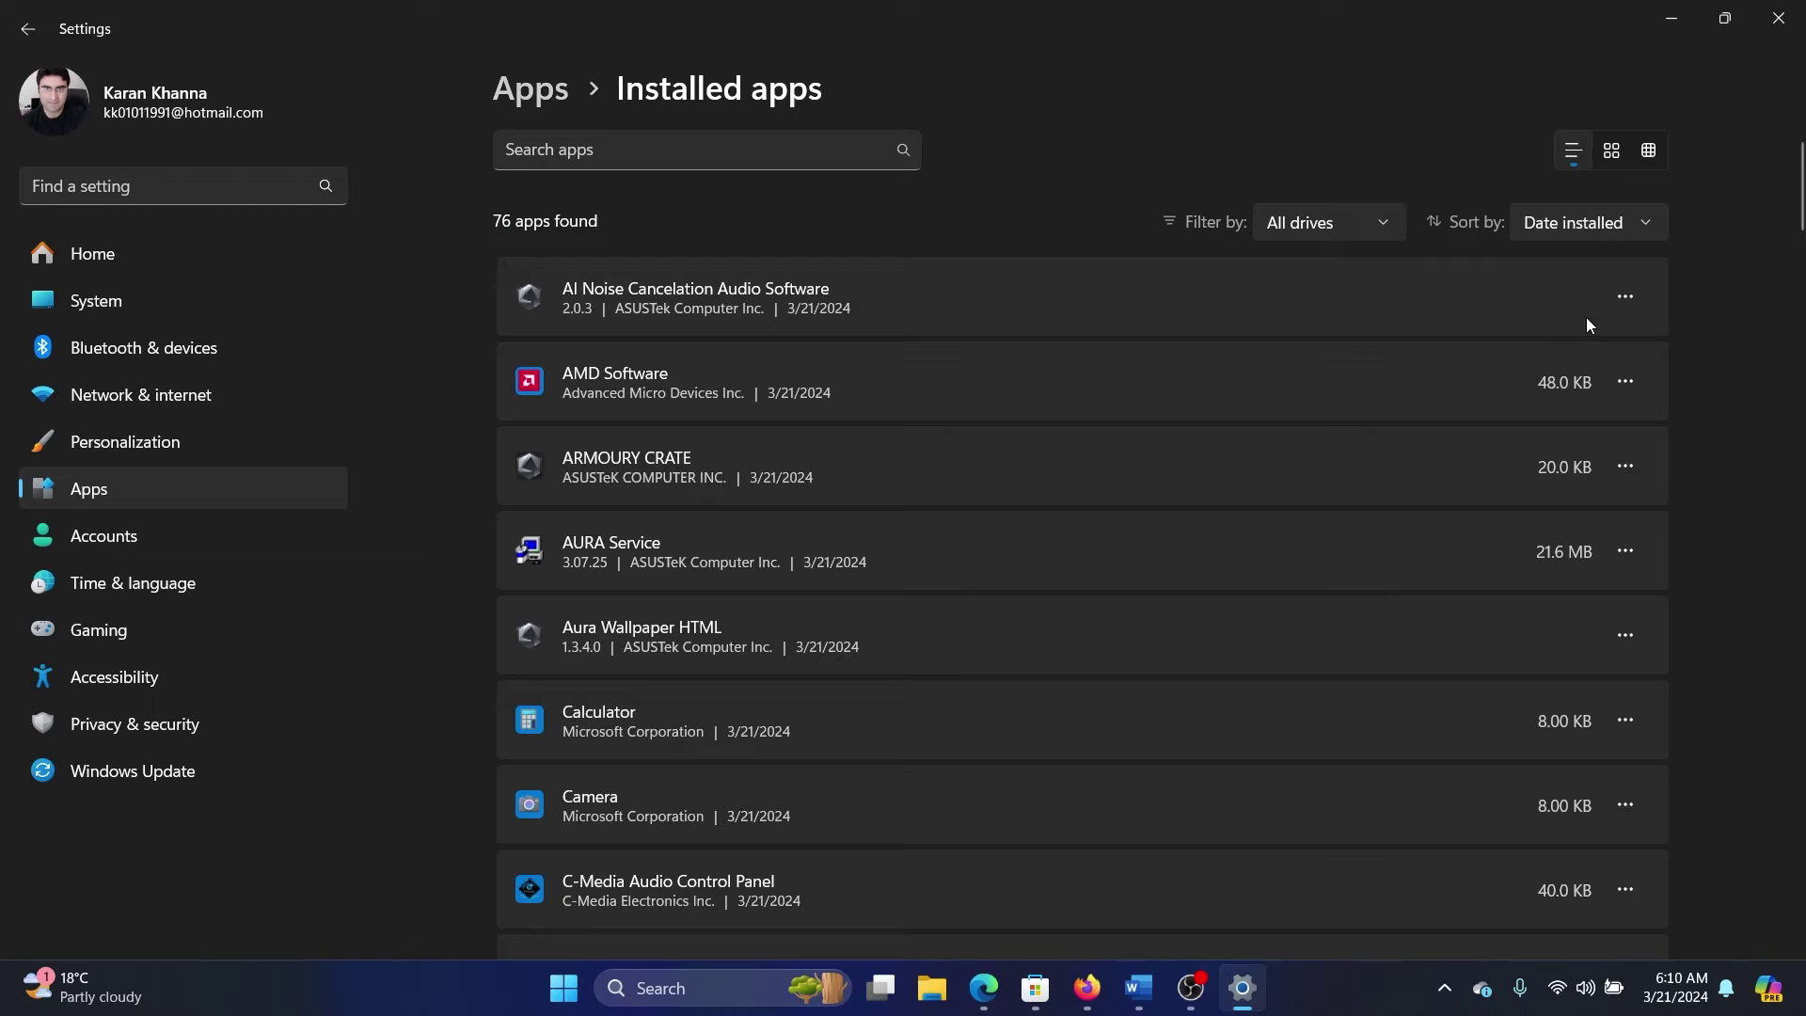
scroll(1480, 447, "down", 3)
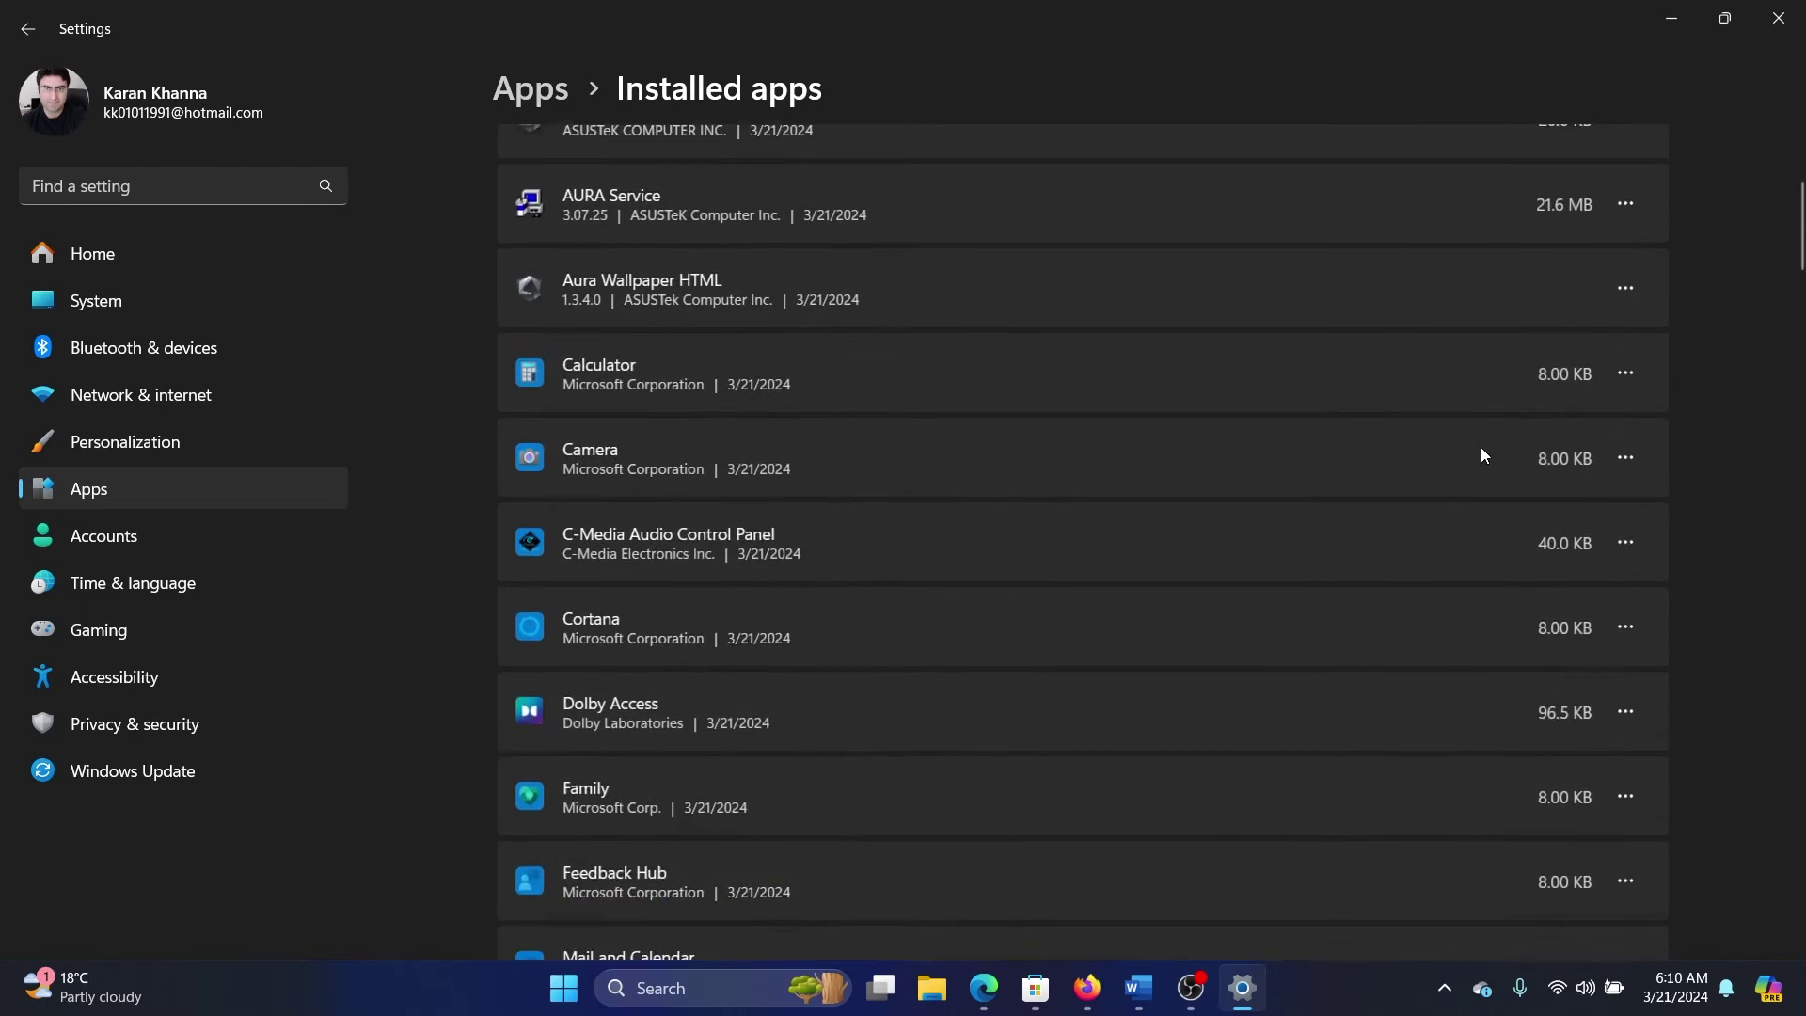
scroll(1481, 448, "down", 3)
scroll(1481, 447, "down", 2)
scroll(1481, 448, "down", 2)
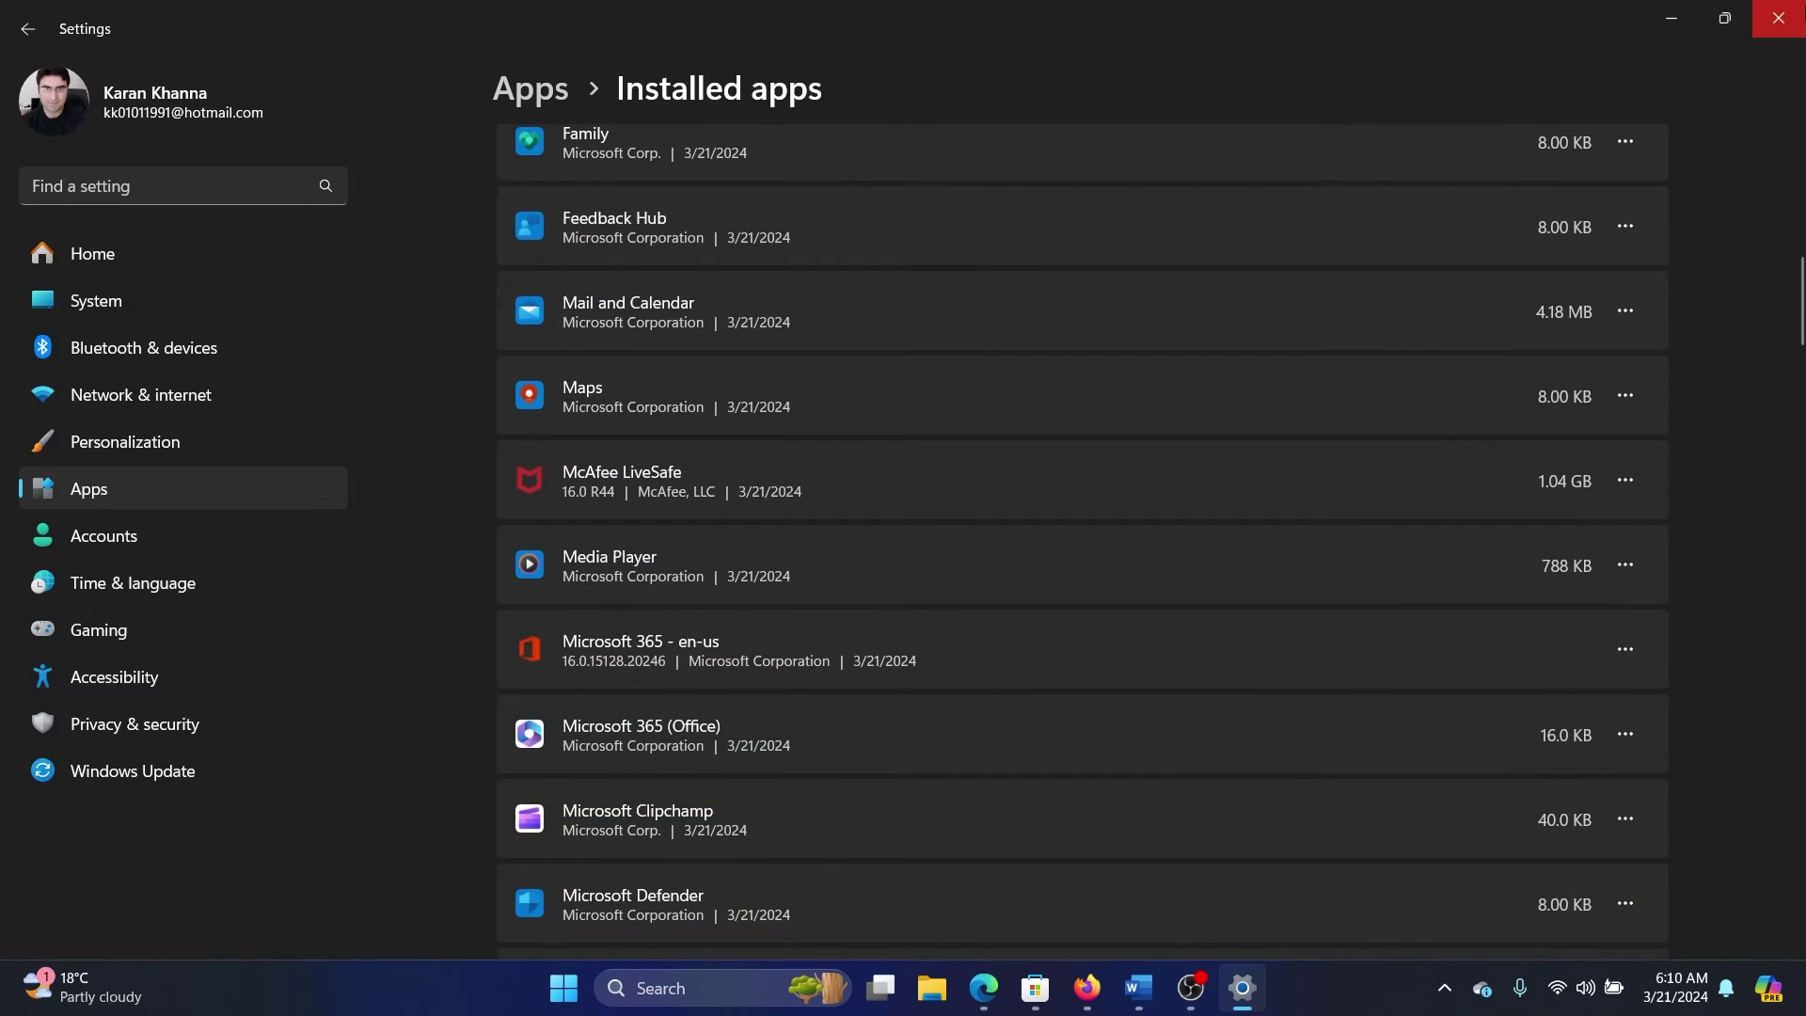
left_click(1778, 17)
Open Skype's app settings from Windows search, terminate Skype and repair it
left_click(752, 987)
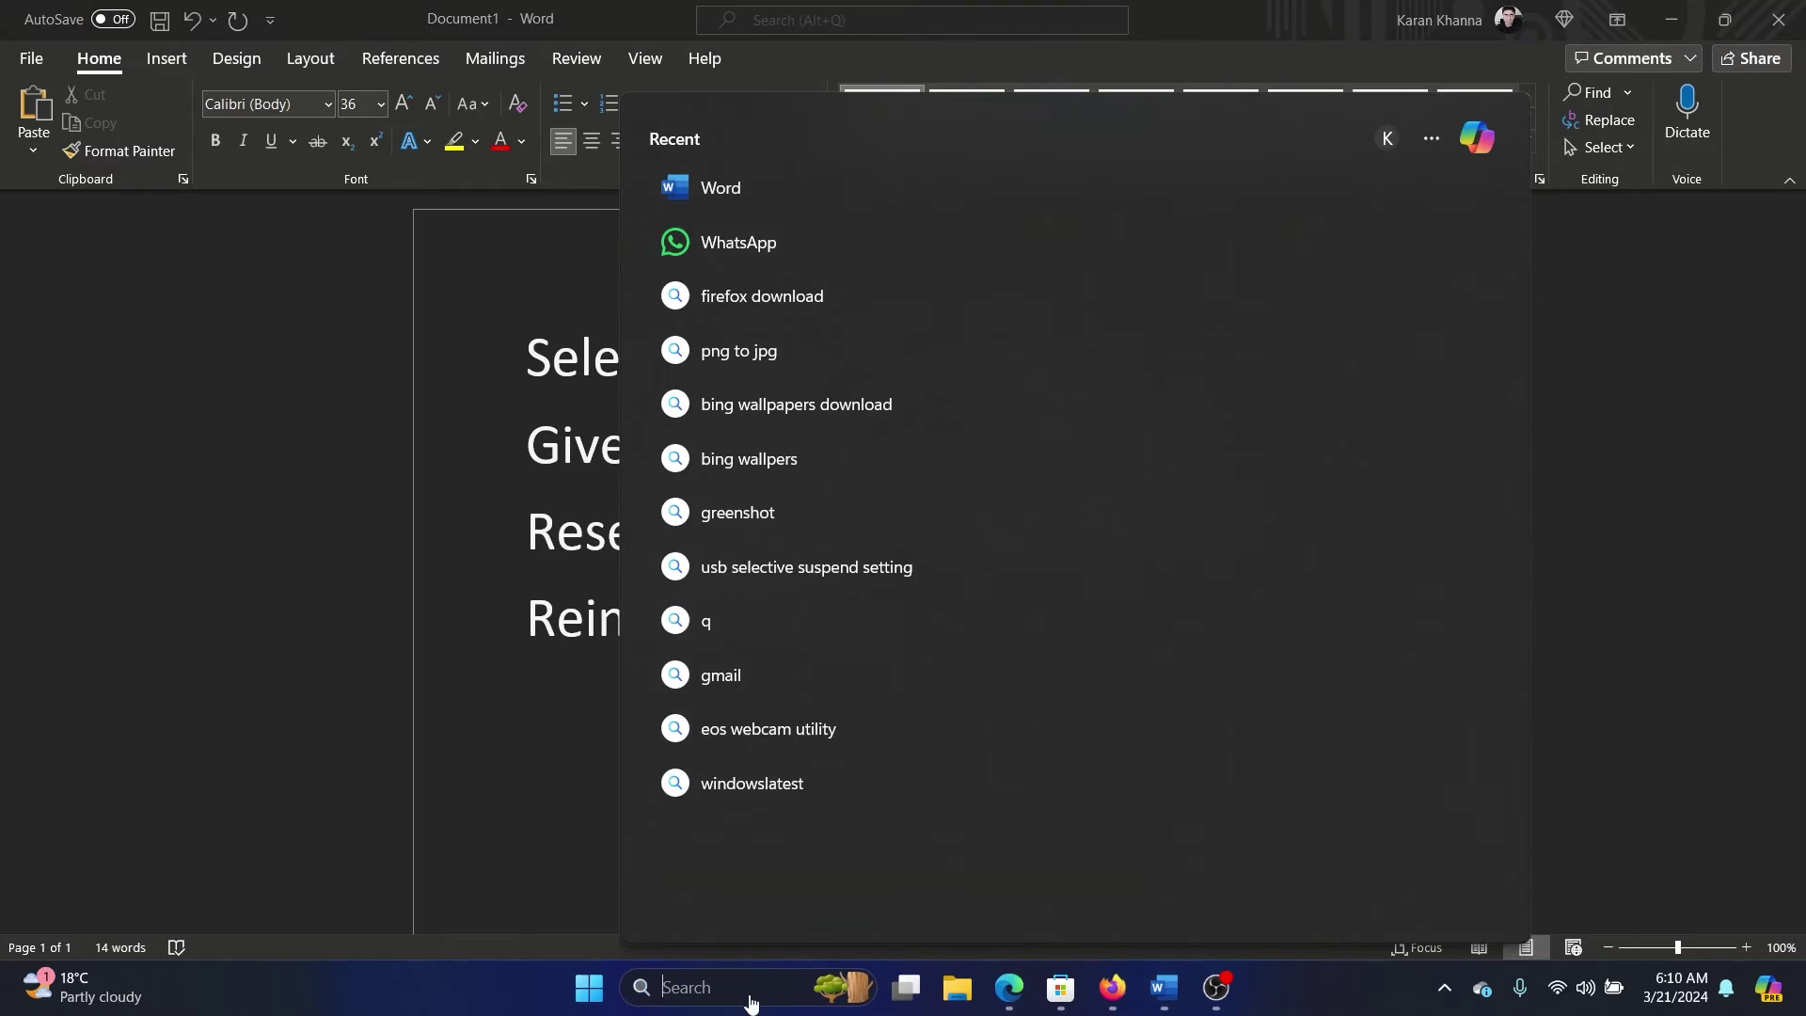
type("sky")
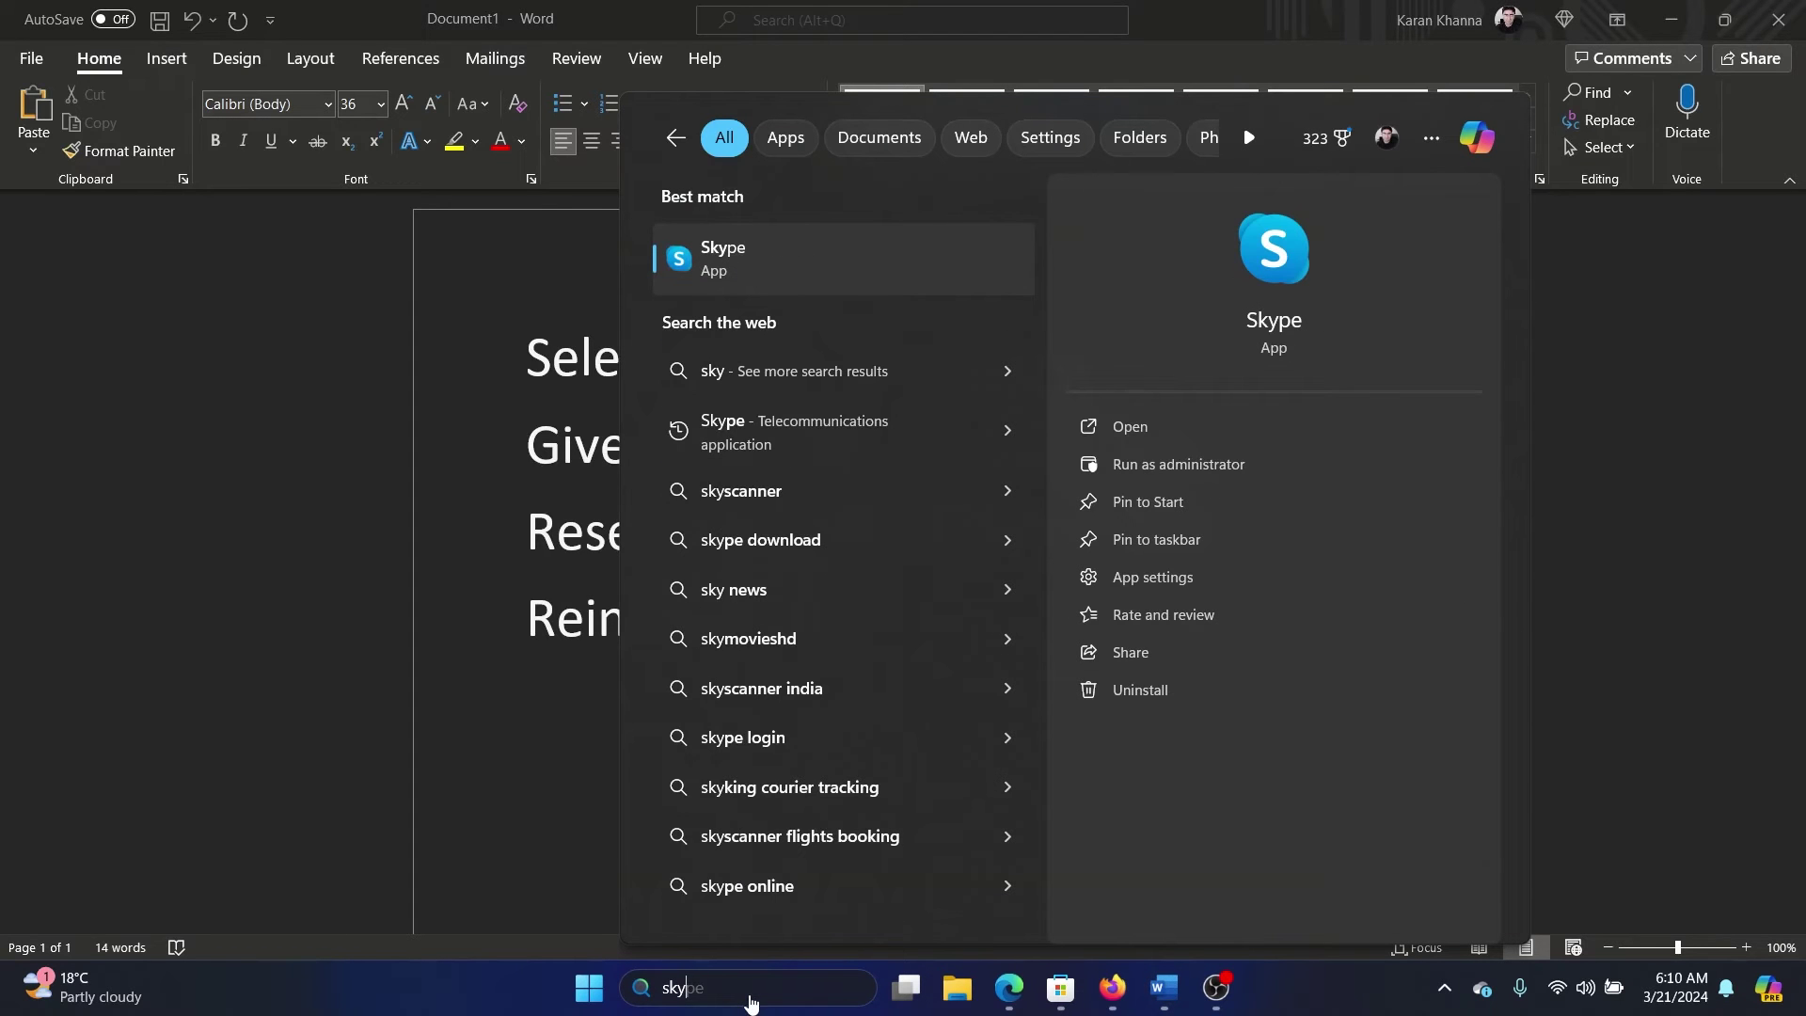
left_click(1145, 586)
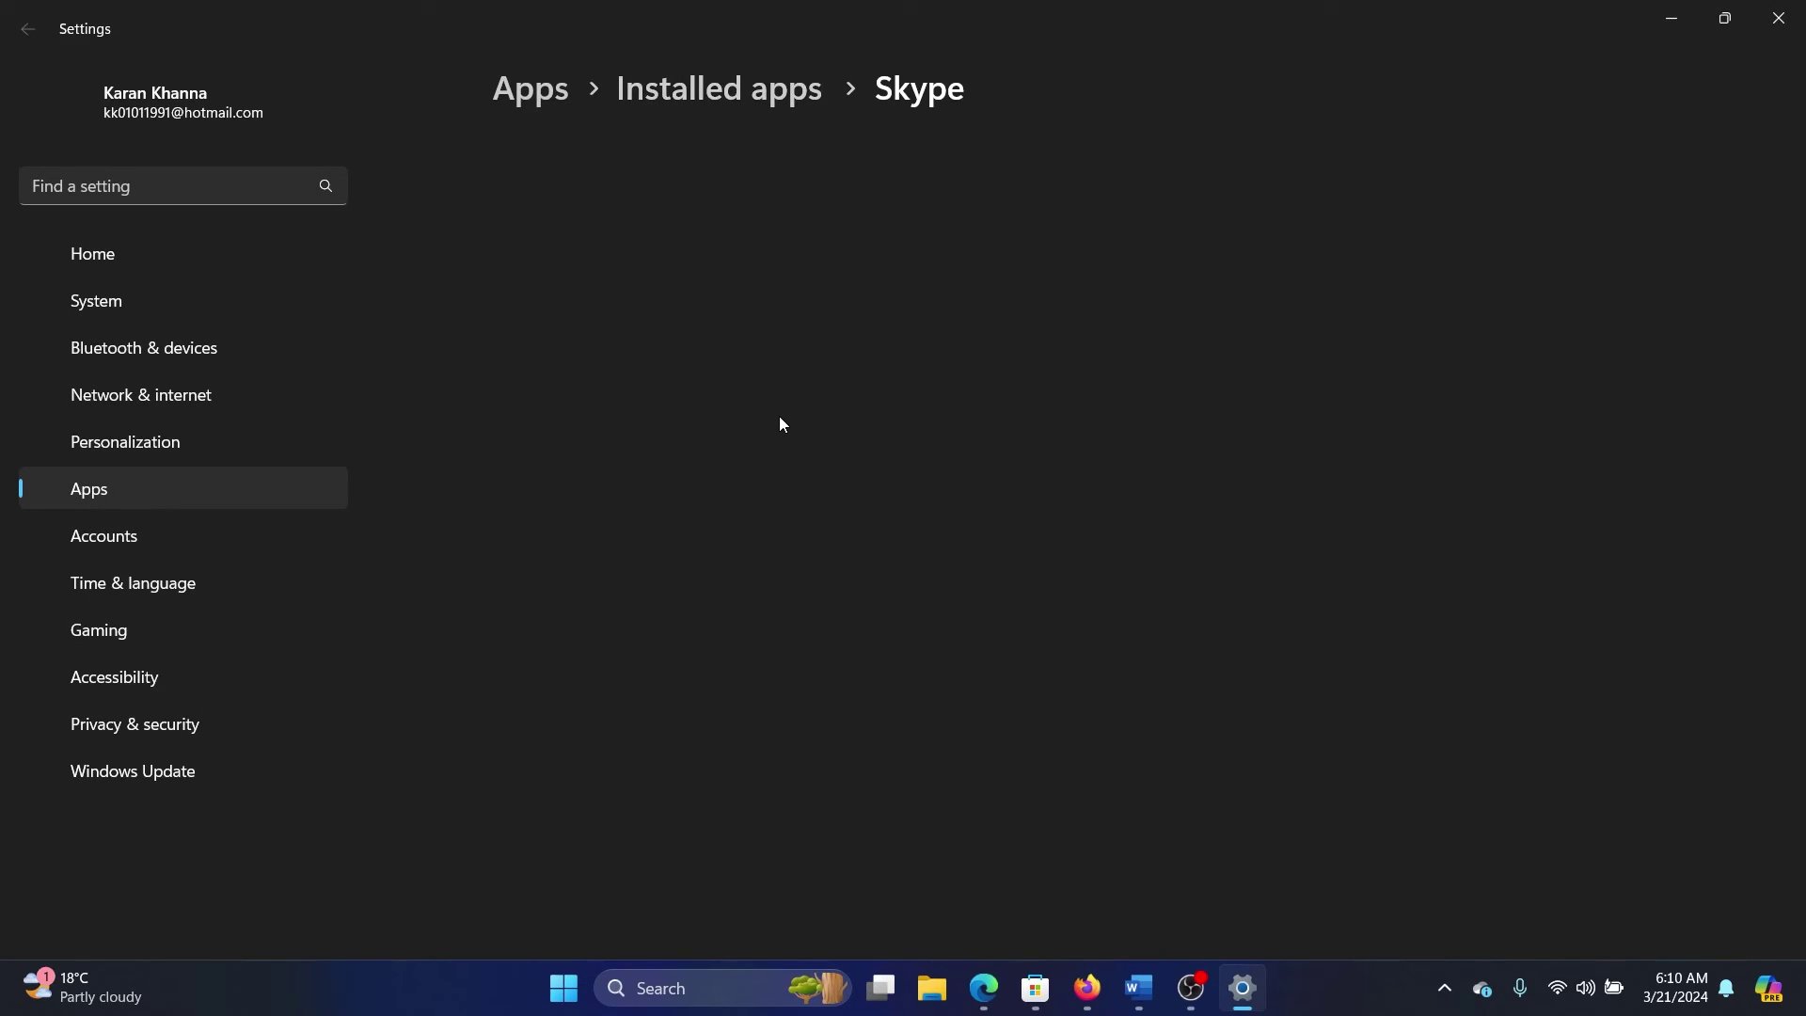
scroll(779, 417, "down", 5)
scroll(773, 417, "down", 3)
scroll(773, 416, "down", 2)
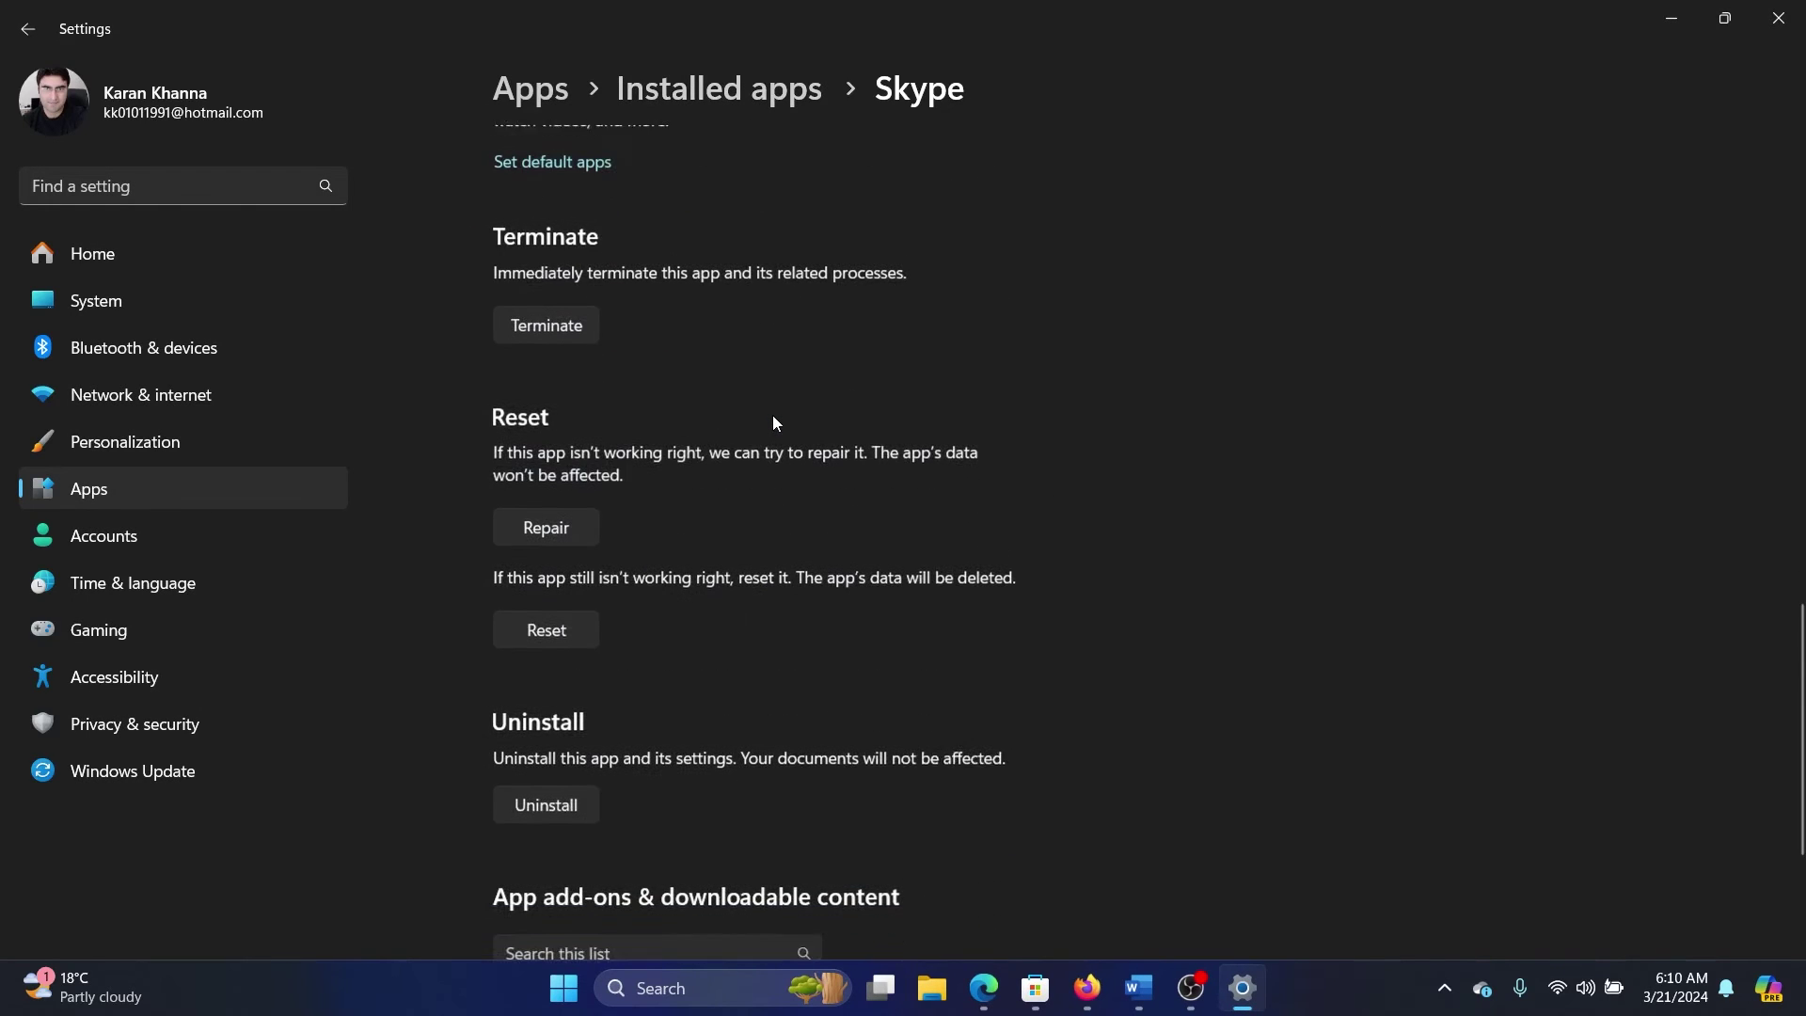
scroll(772, 415, "down", 1)
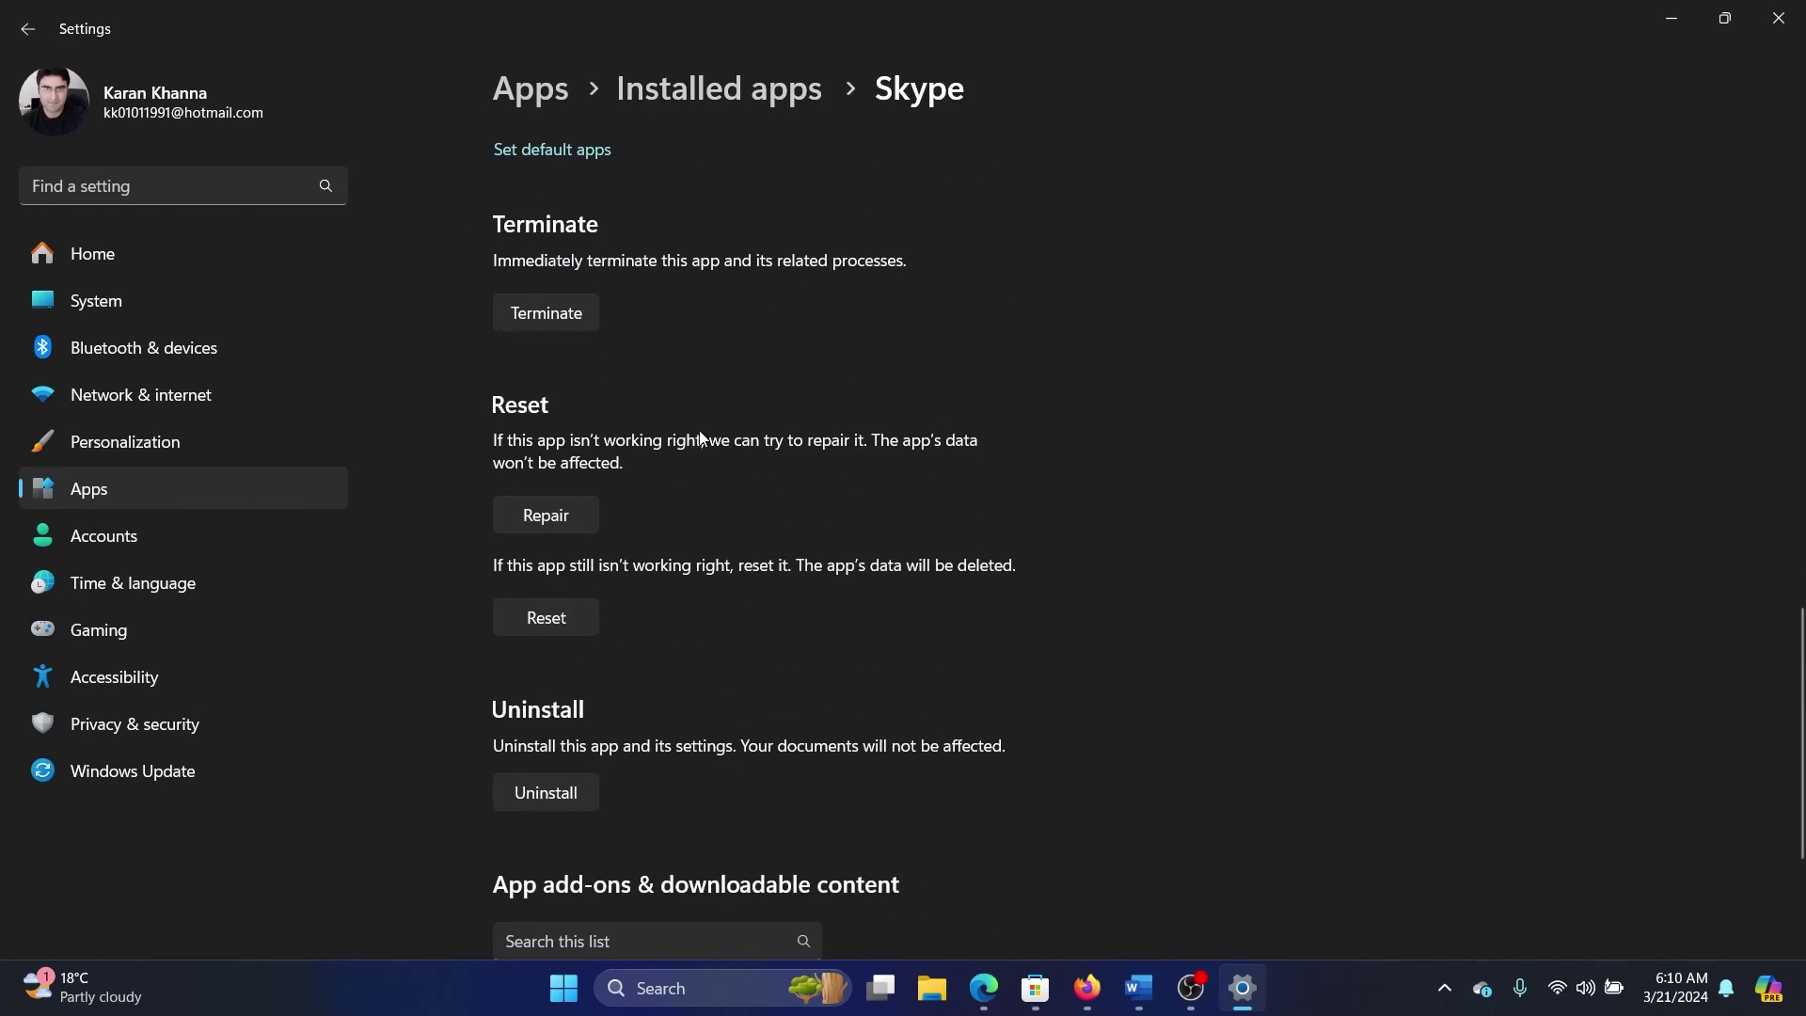
left_click(583, 312)
left_click(546, 512)
Reset Skype's app data and uninstall Skype, confirming both prompts
left_click(553, 617)
left_click(652, 554)
left_click(1140, 987)
left_click(553, 800)
left_click(652, 728)
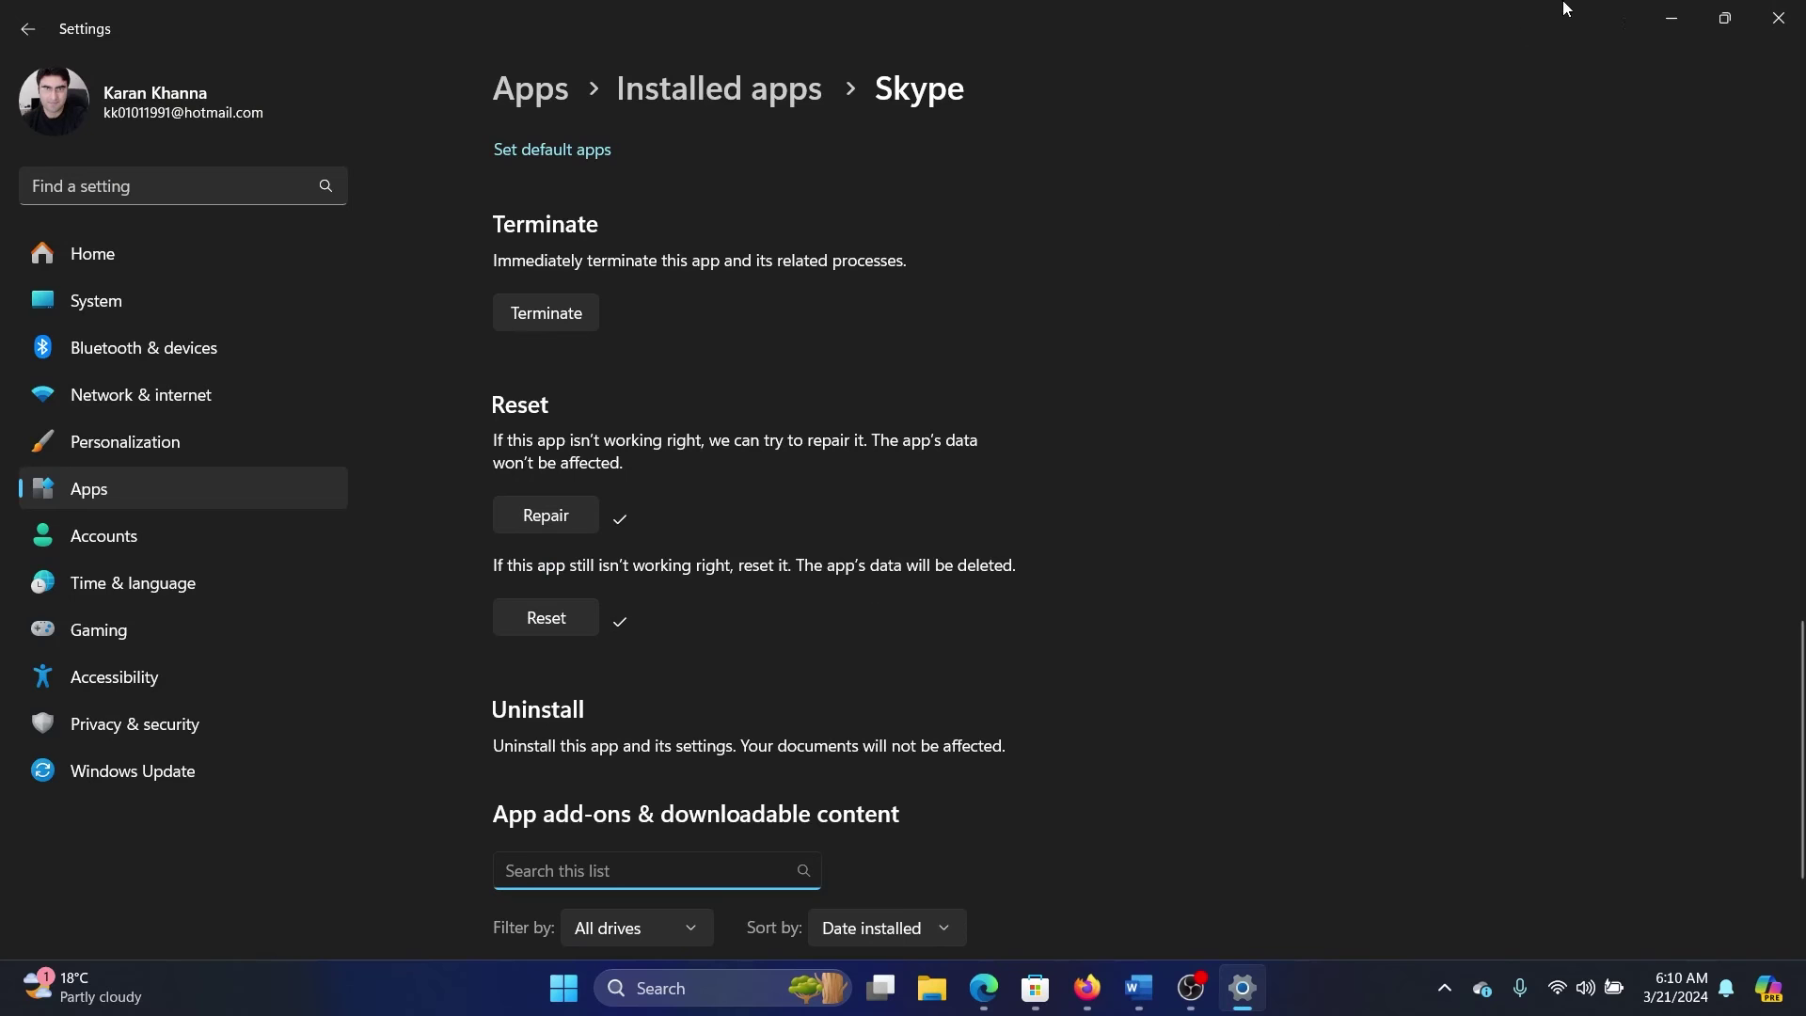
Close Settings and open Skype's Microsoft Store page from a 'skype' search
left_click(1778, 19)
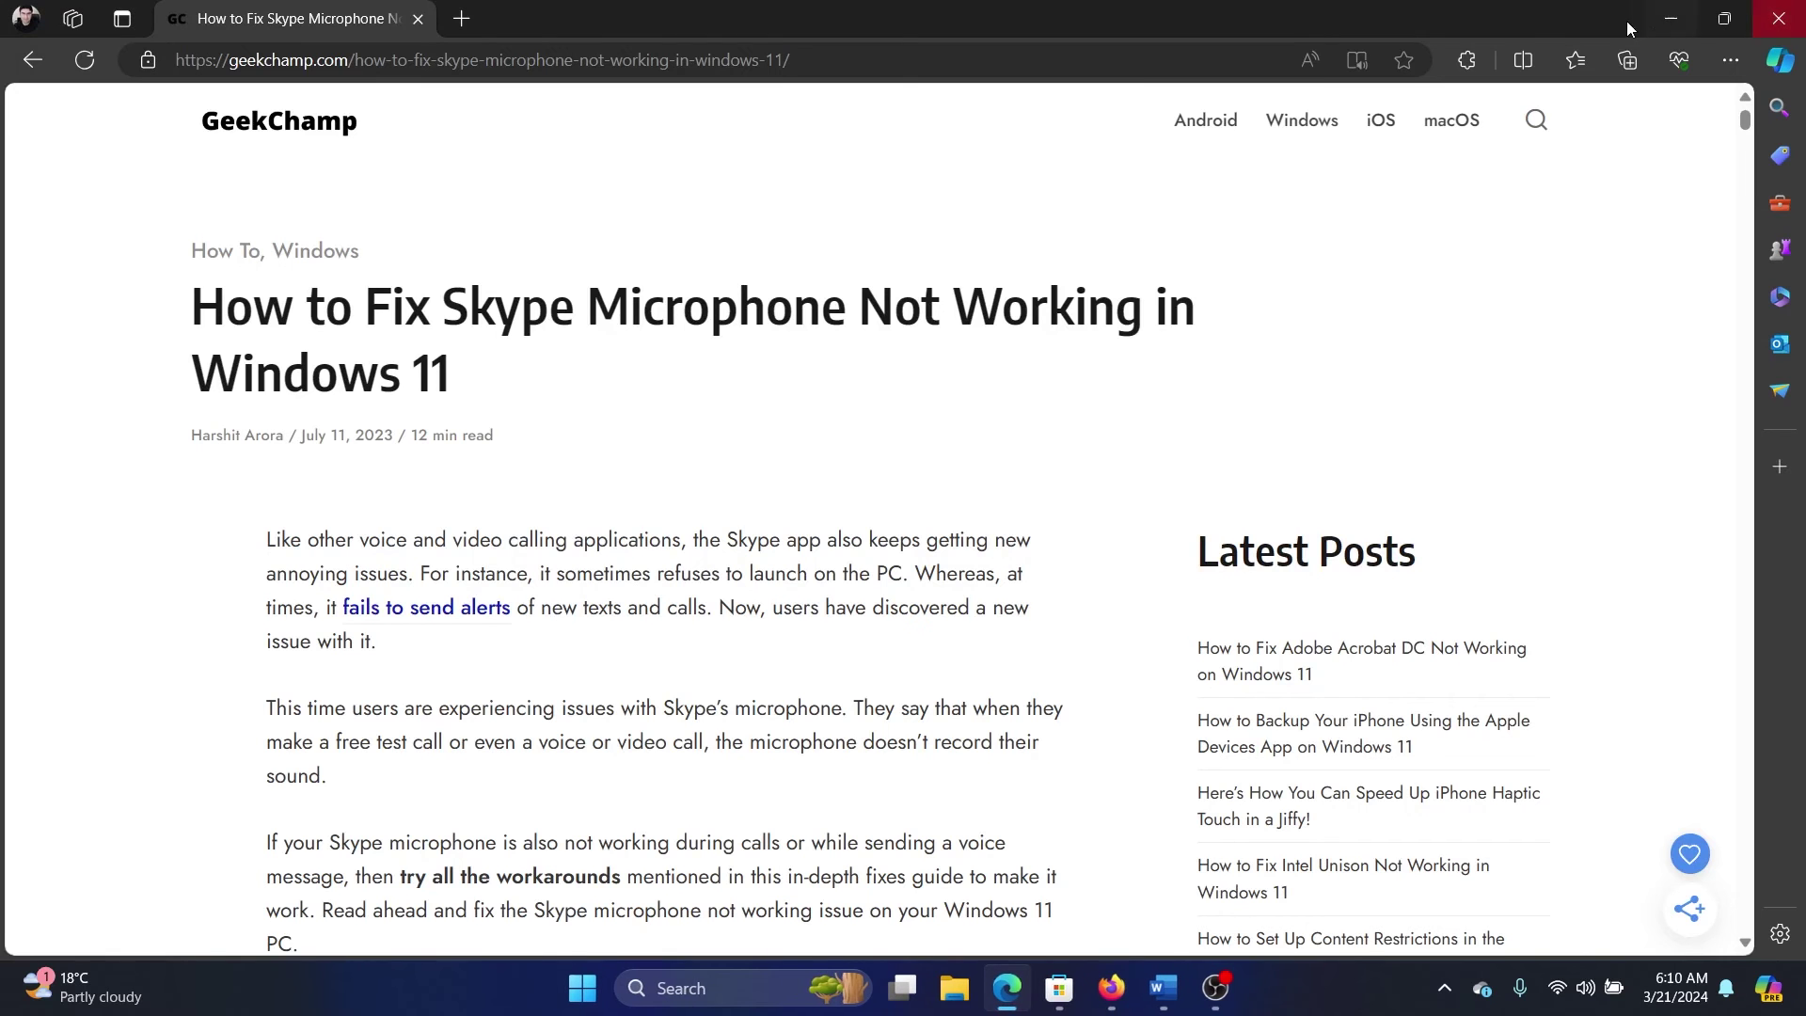
left_click(1060, 987)
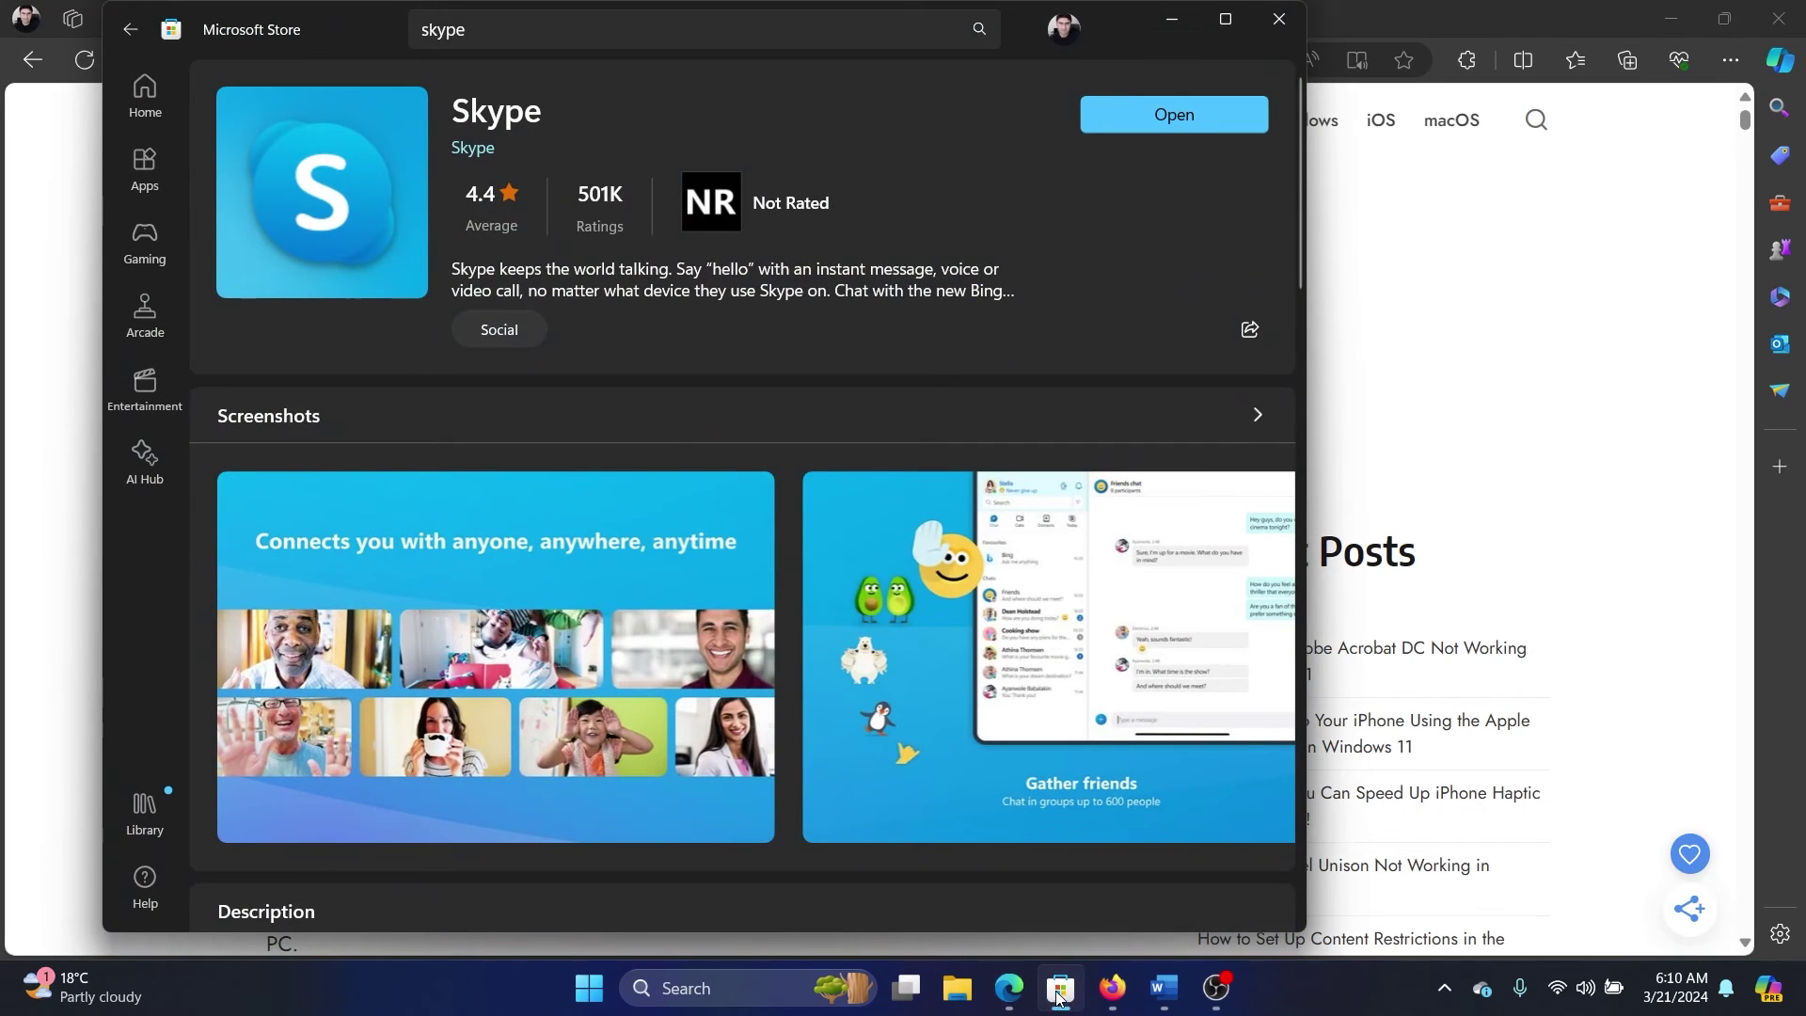
left_click(496, 31)
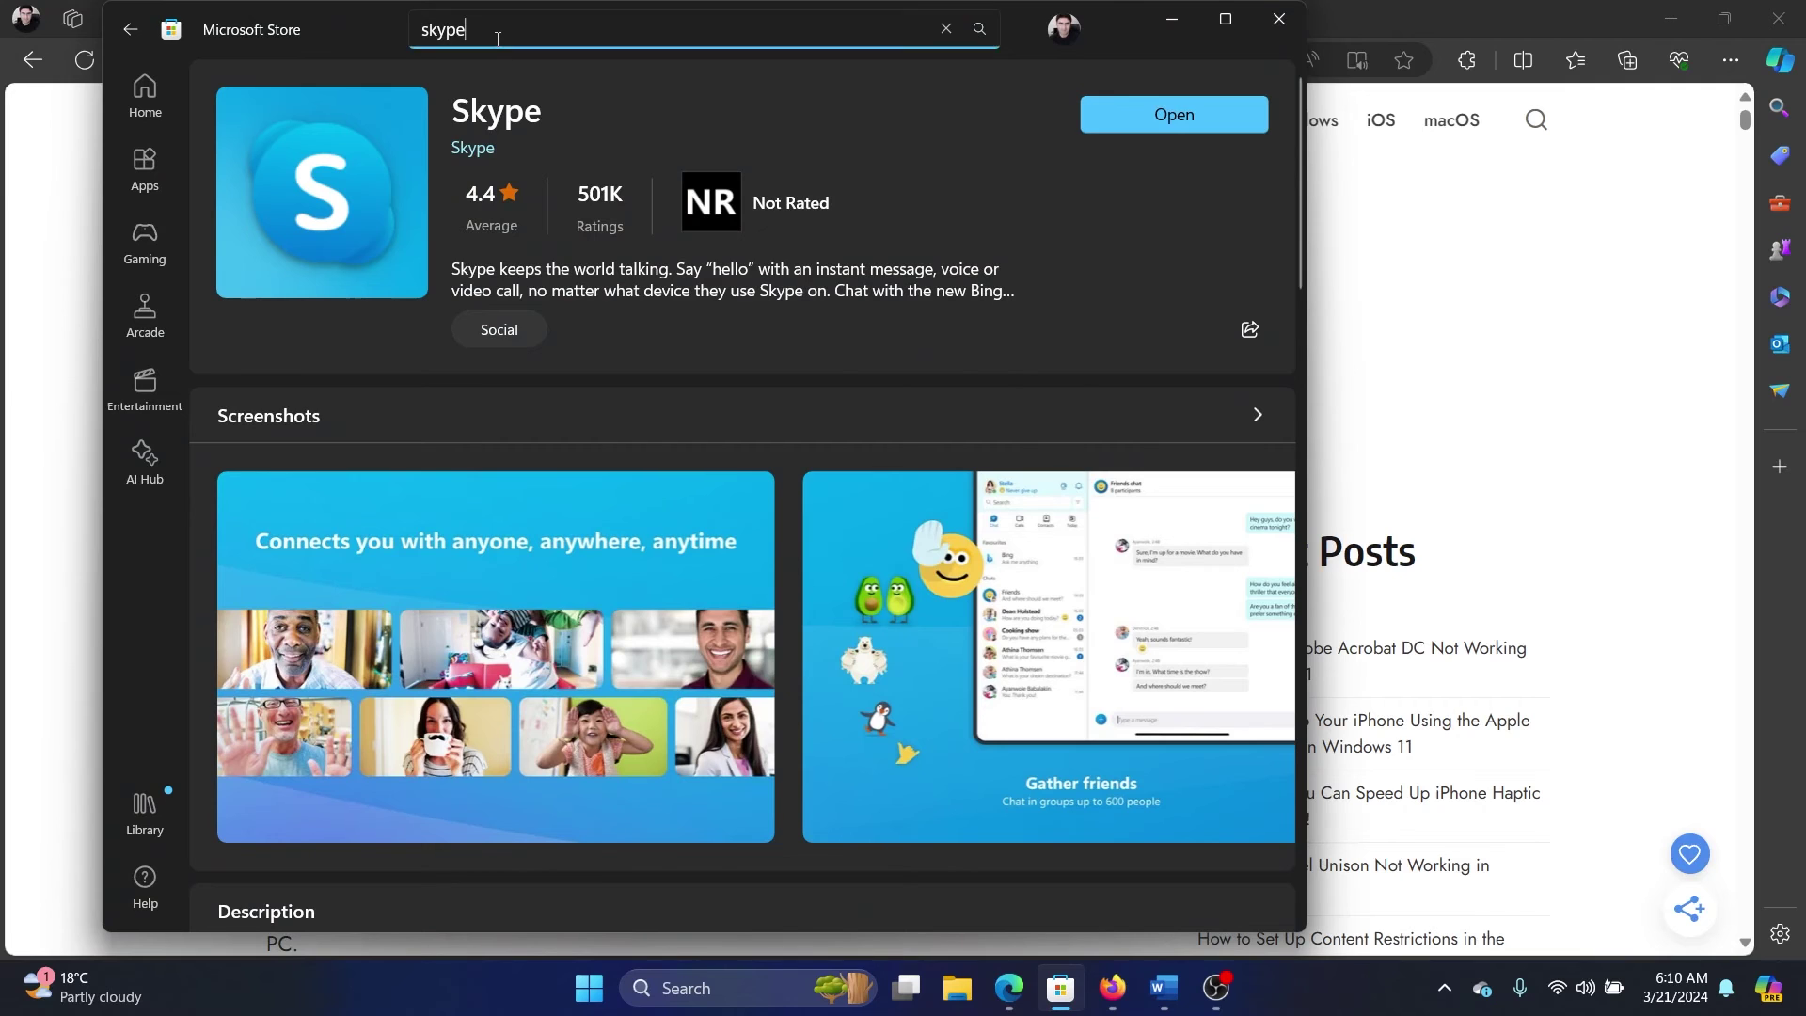
key("Return")
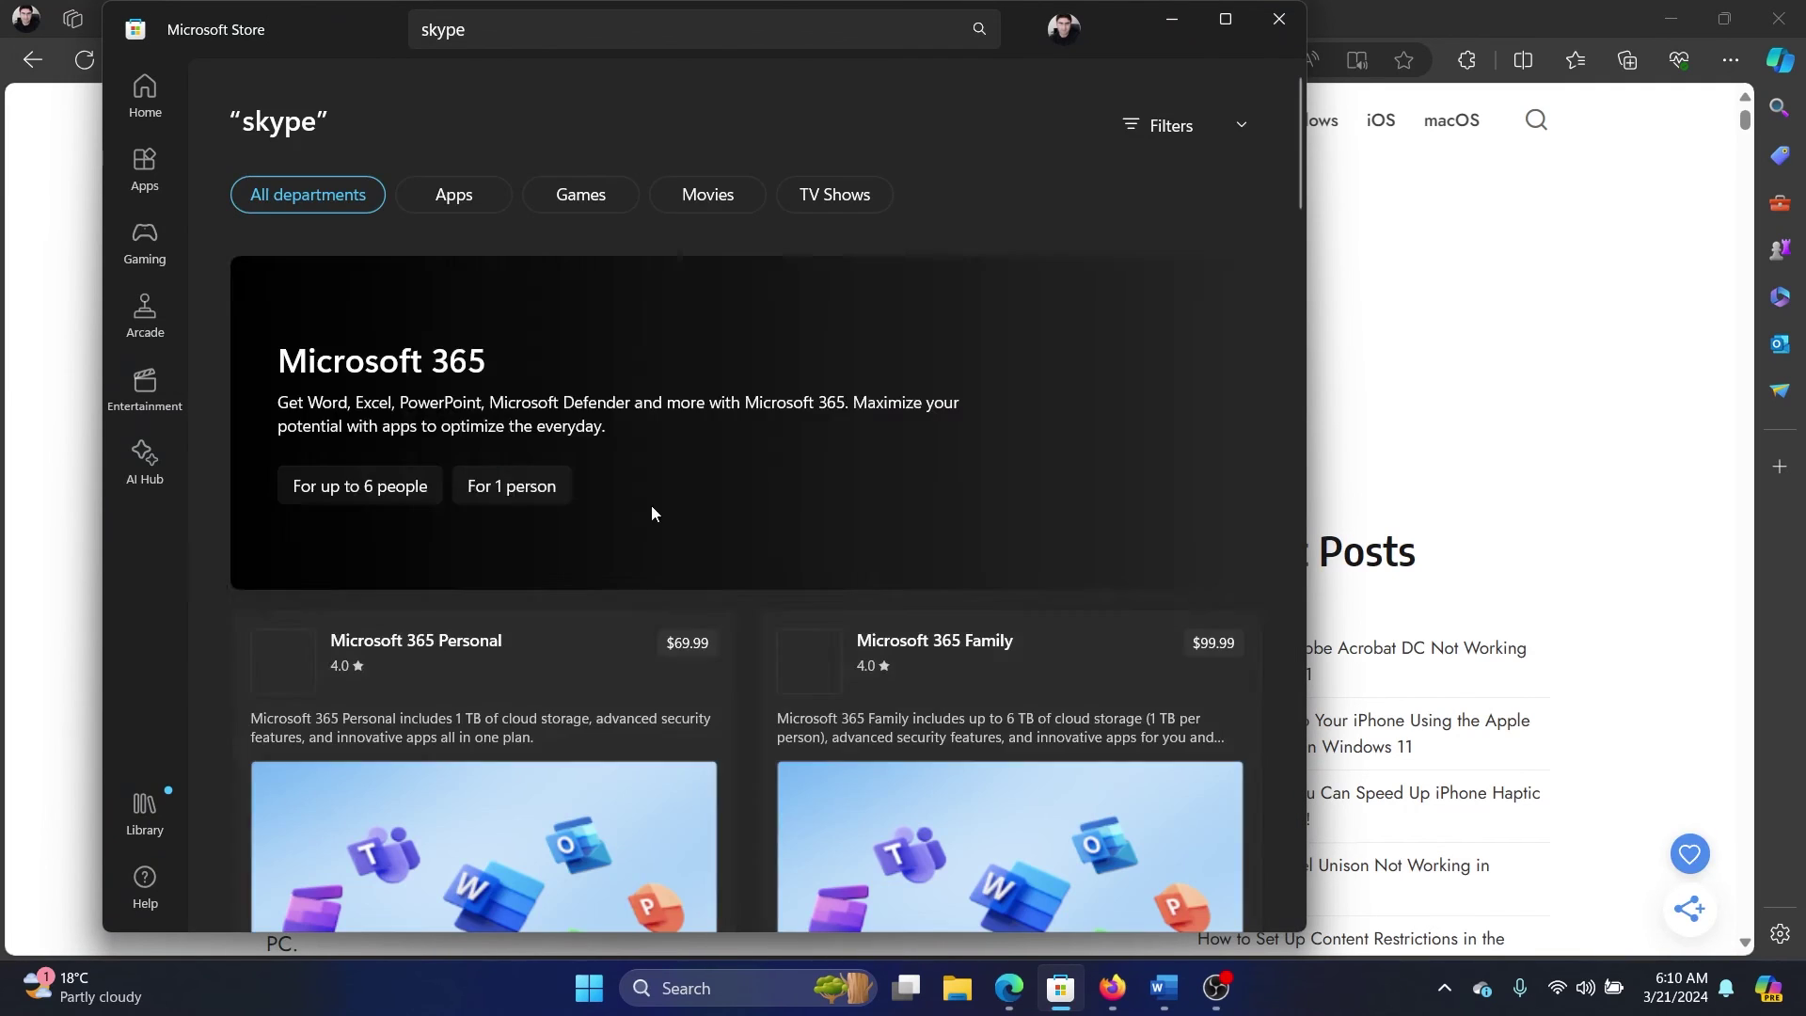
scroll(651, 523, "down", 5)
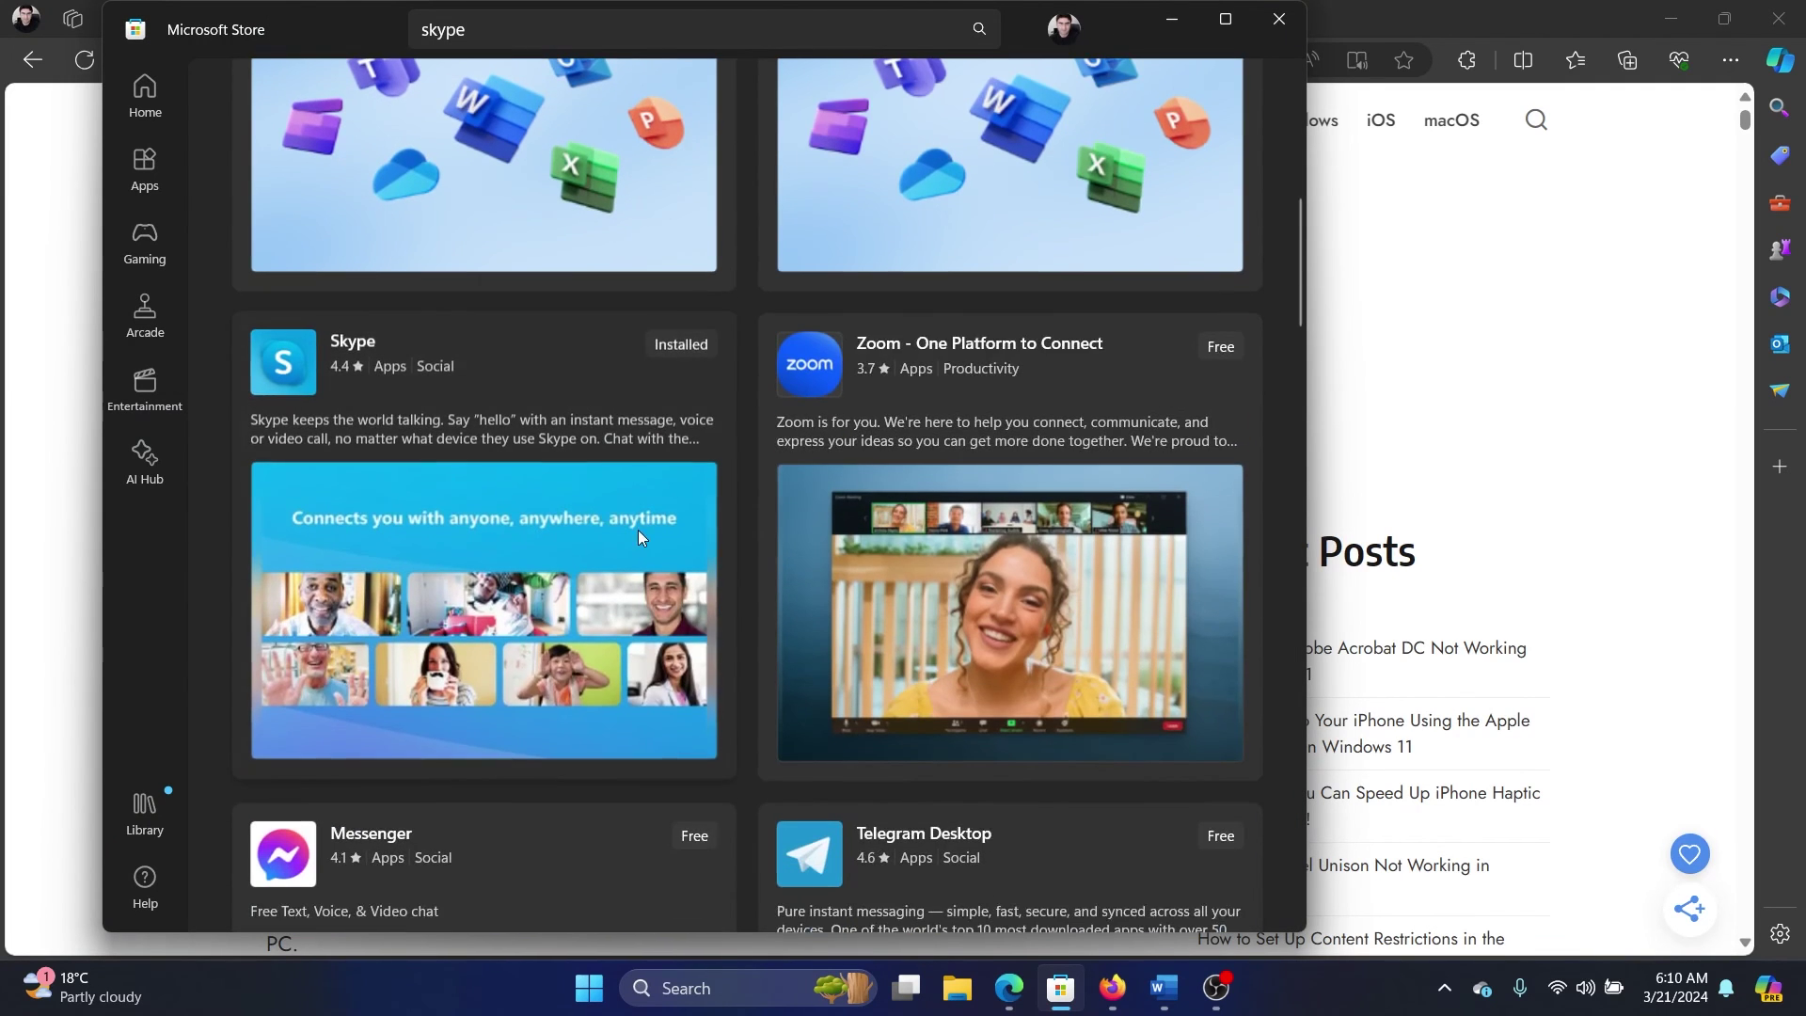
left_click(572, 434)
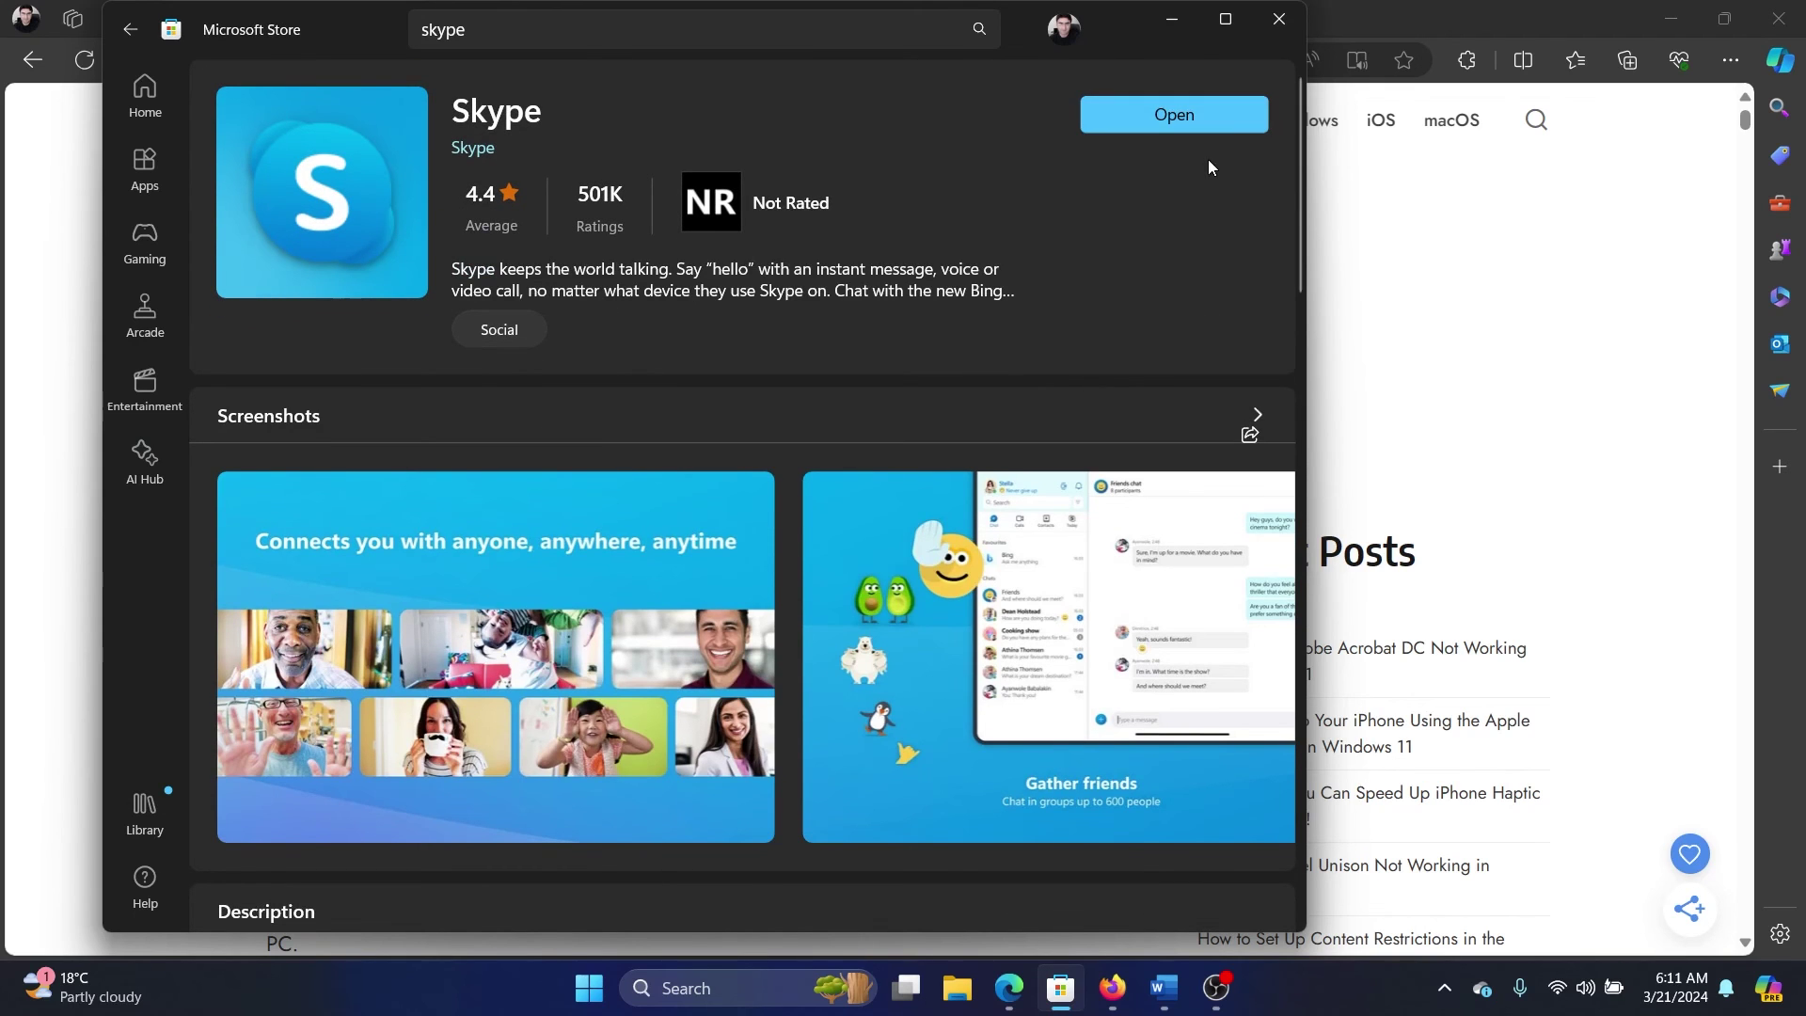
Close Microsoft Store to return to the GeekChamp article in Edge
left_click(1279, 21)
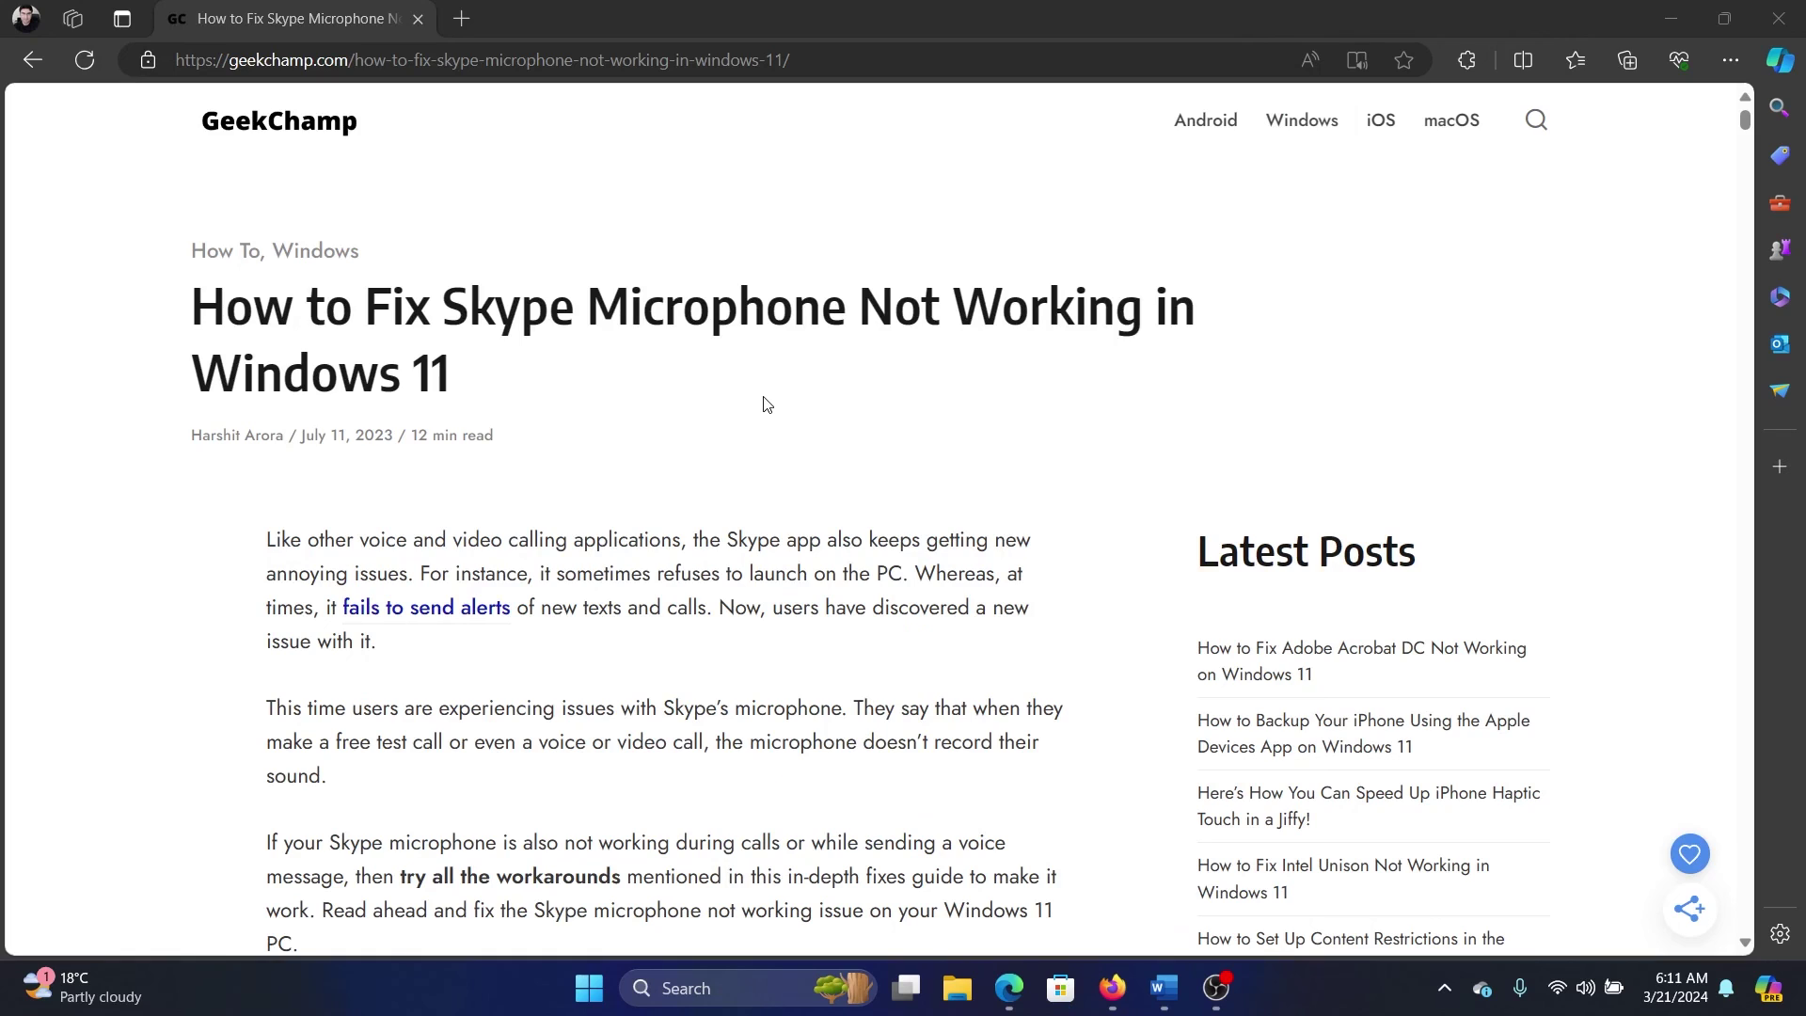